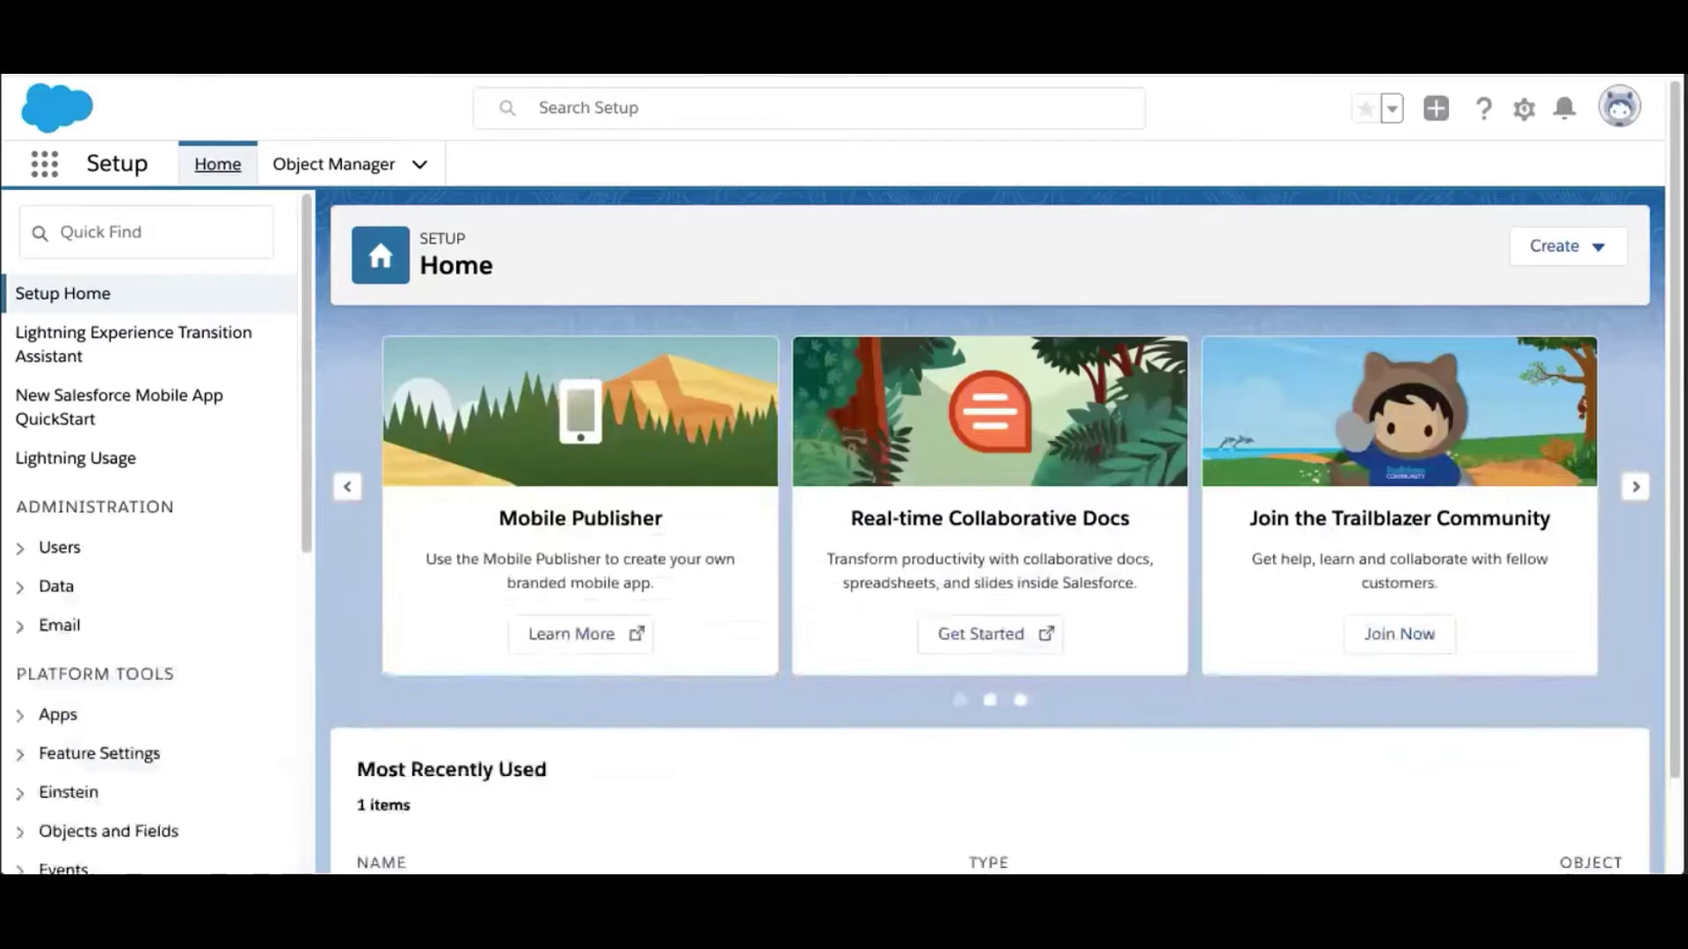
From the gear menu's Setup, filter Quick Find on 'in-app guidance'
click(1525, 111)
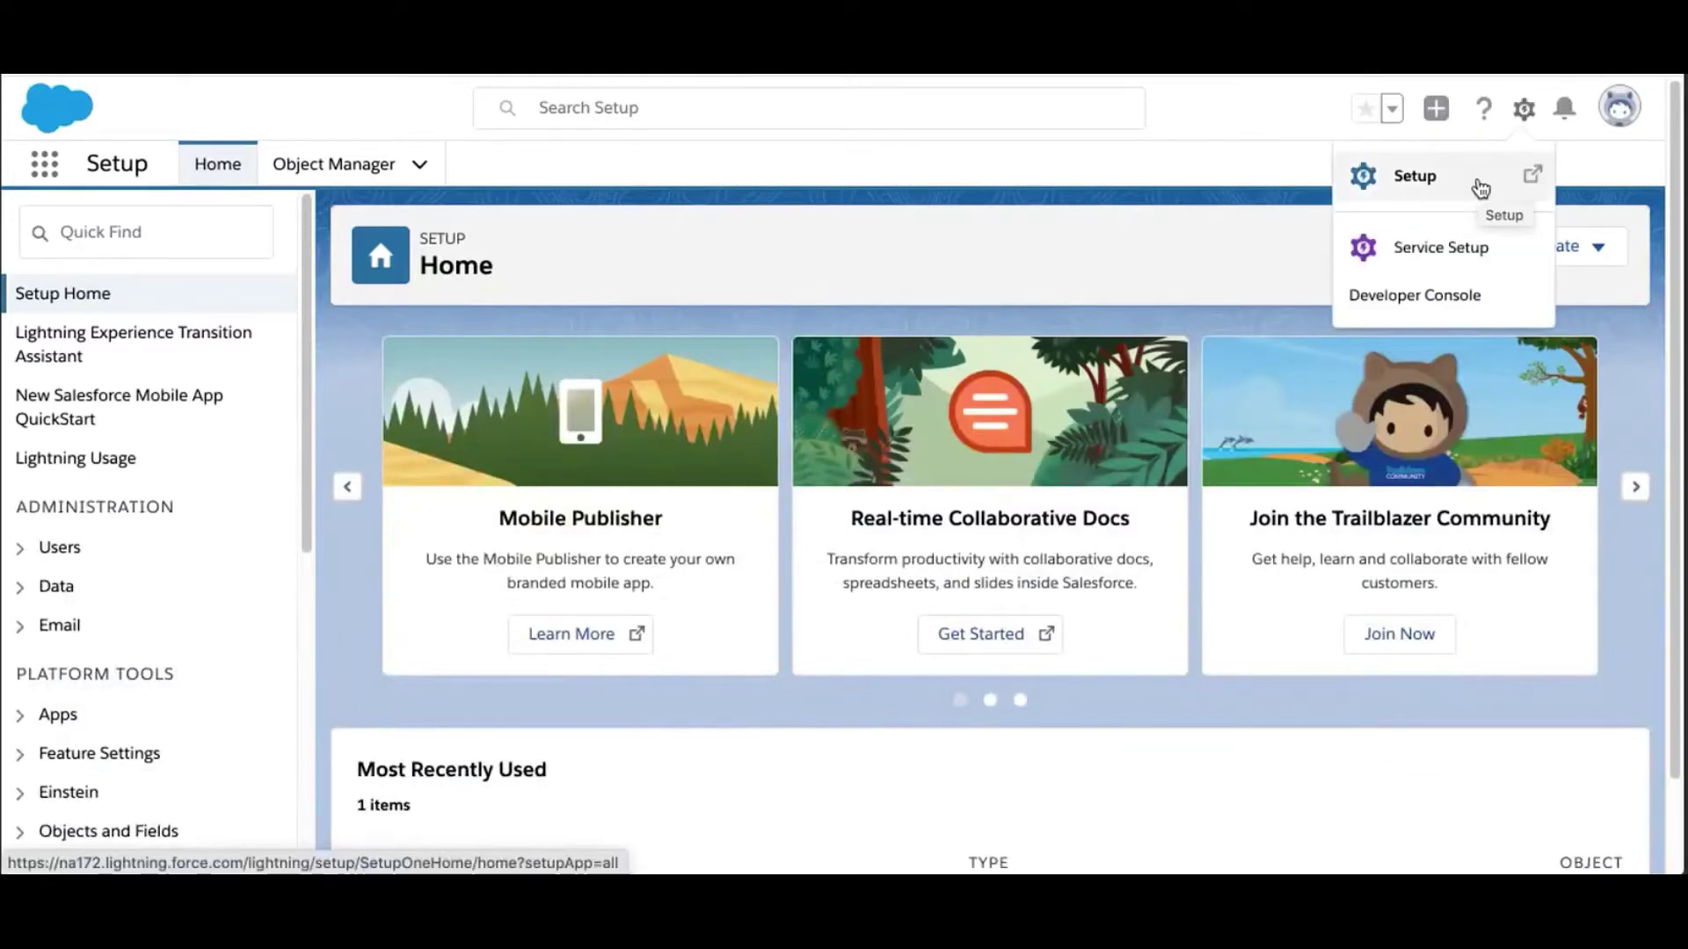
click(117, 235)
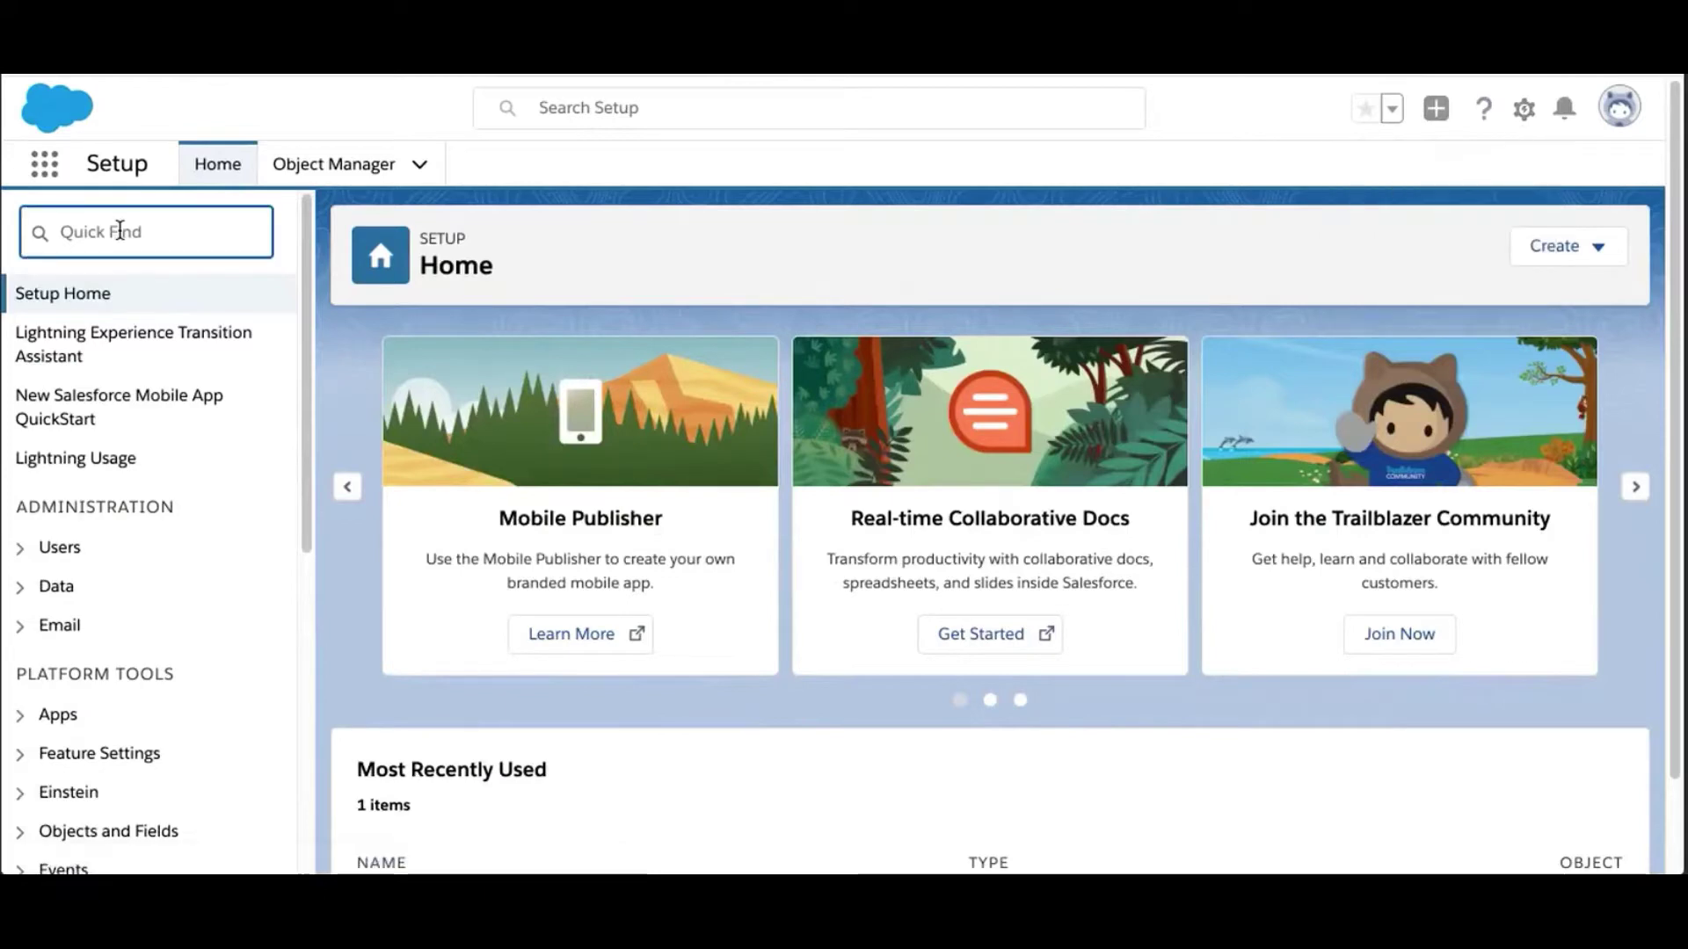
text(in-a)
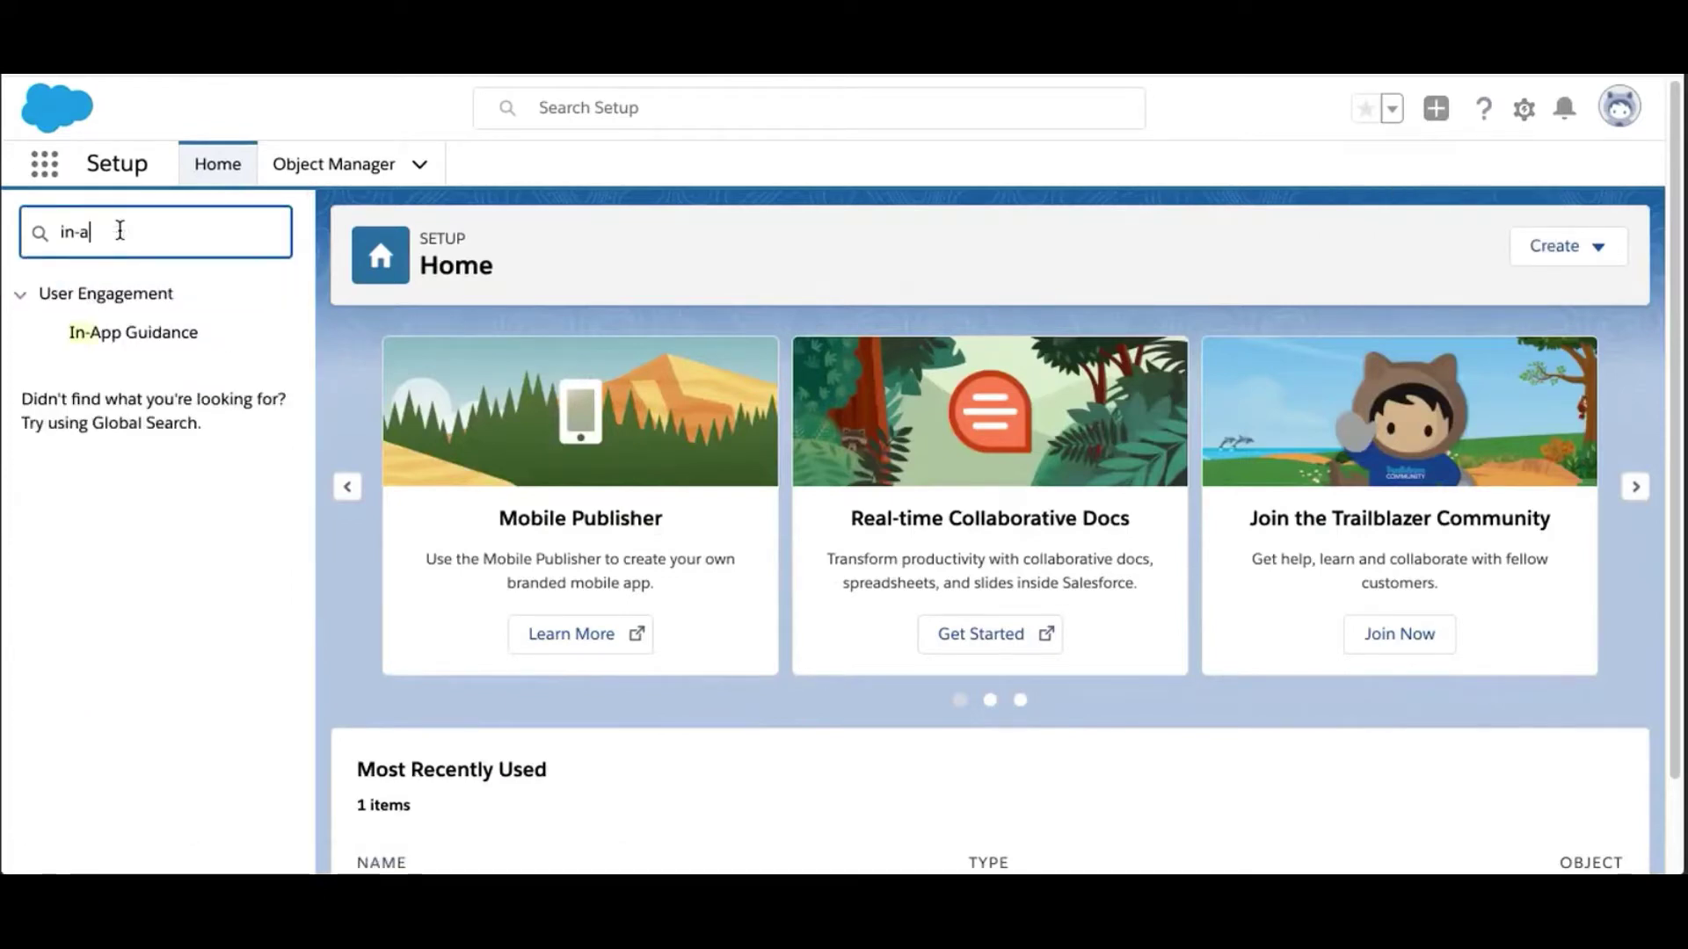
text(pp guida)
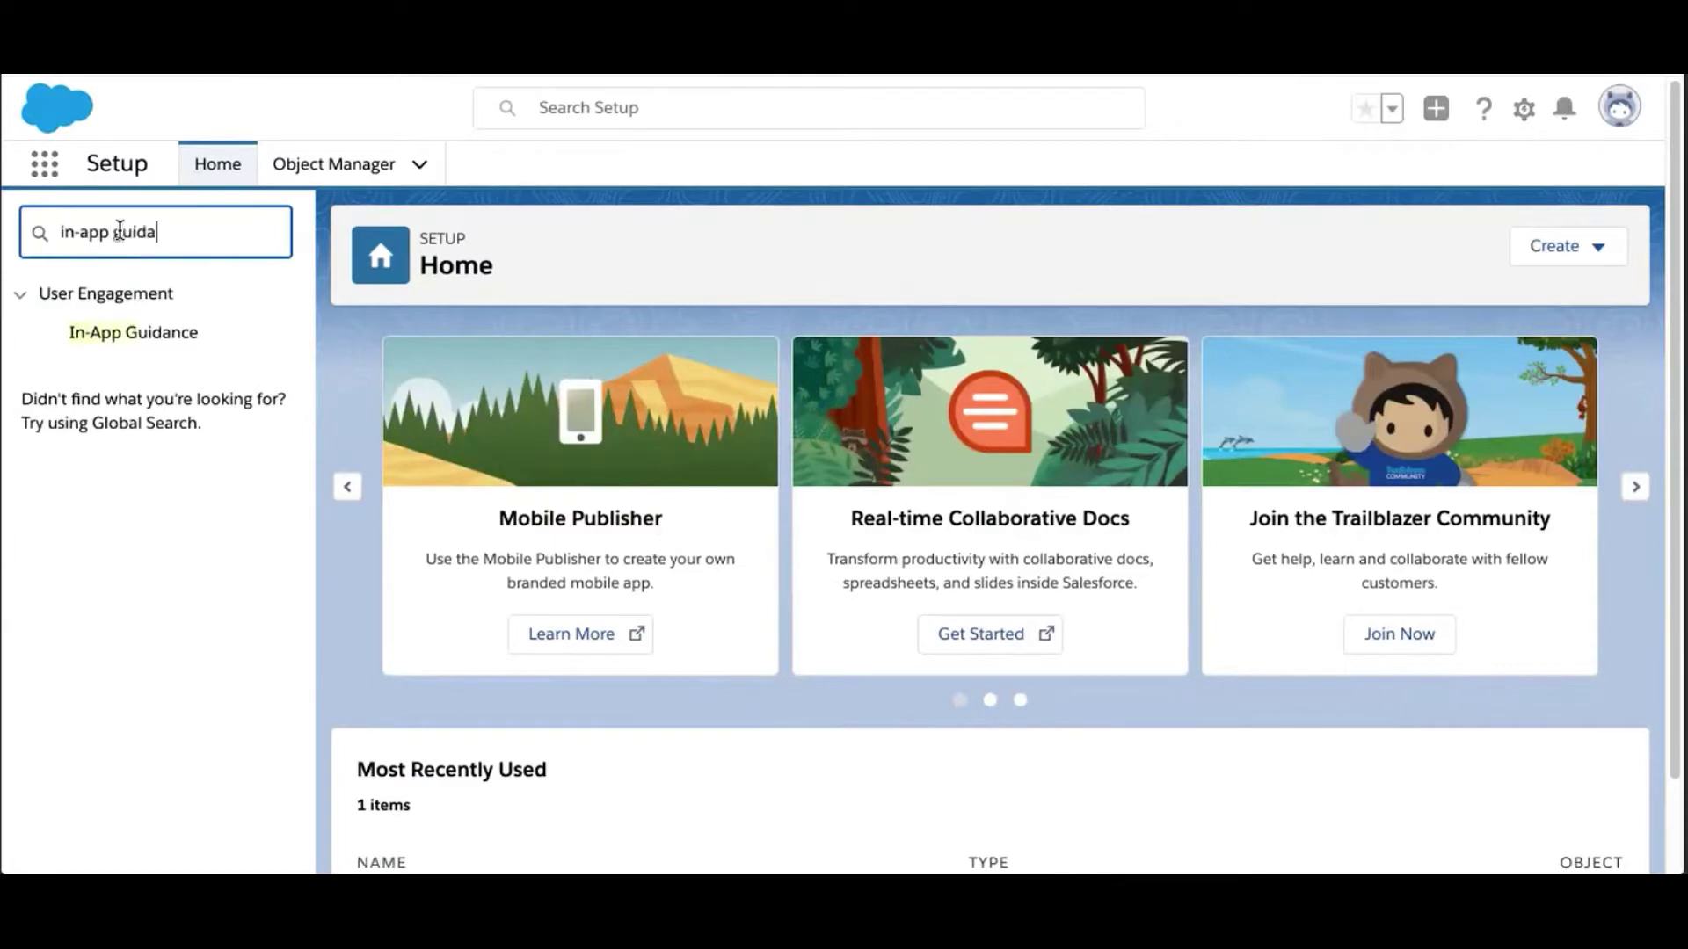
text(nce)
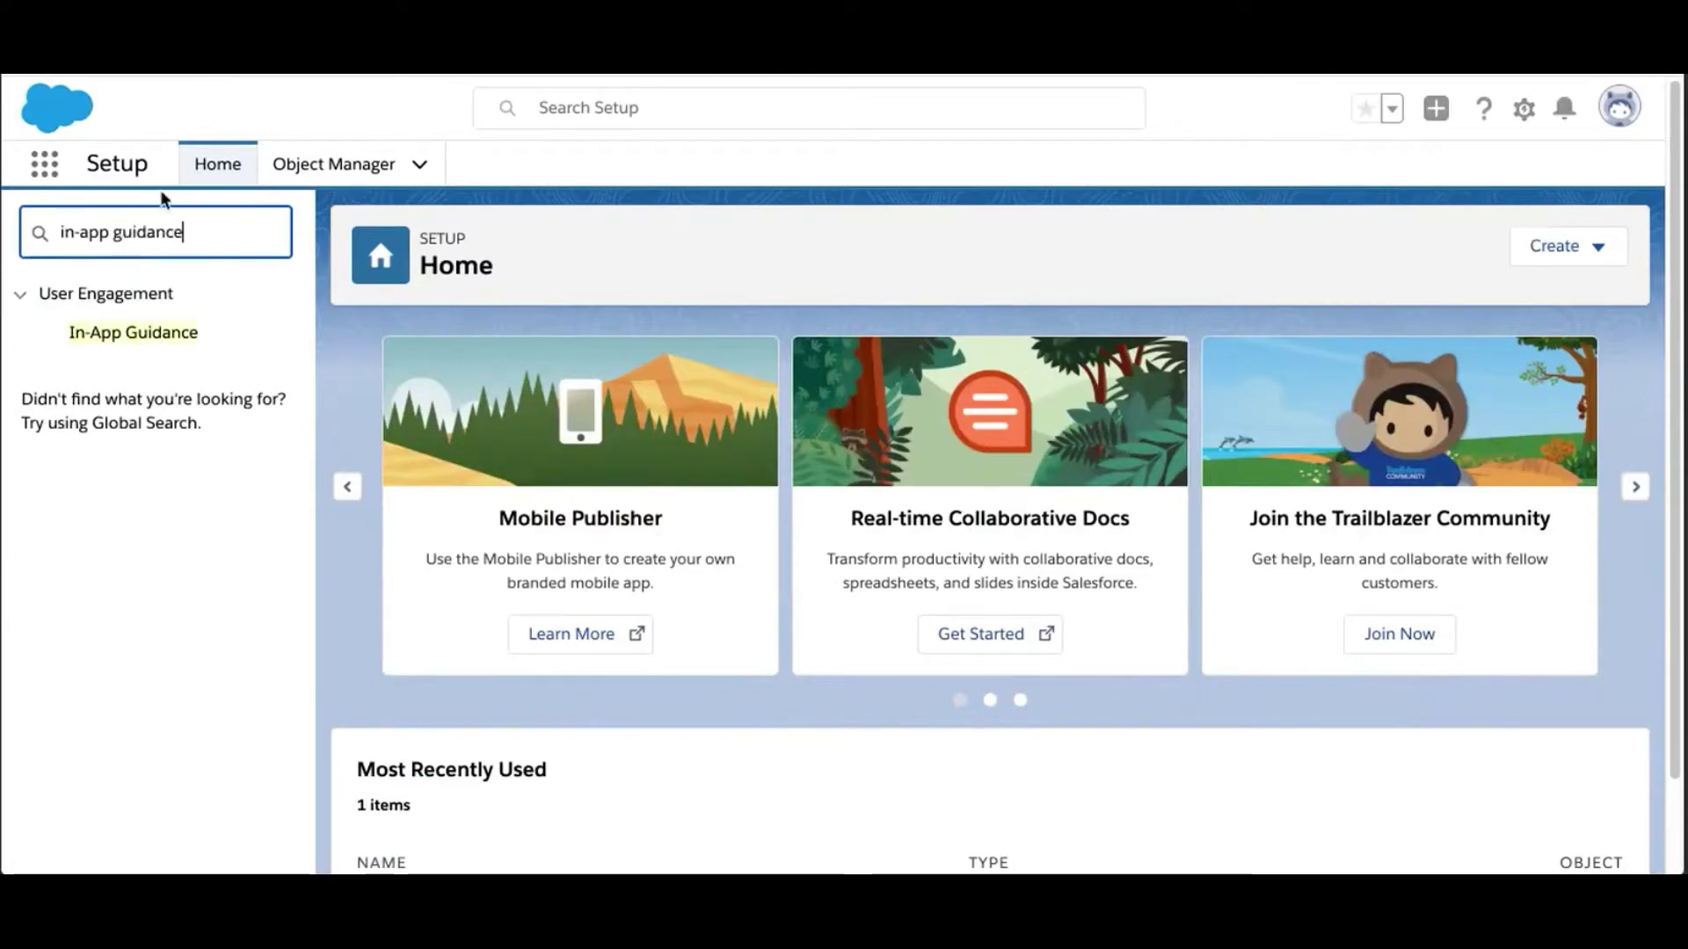
Open In-App Guidance, then widen and re-narrow the Name column to read the five prompt names
click(134, 339)
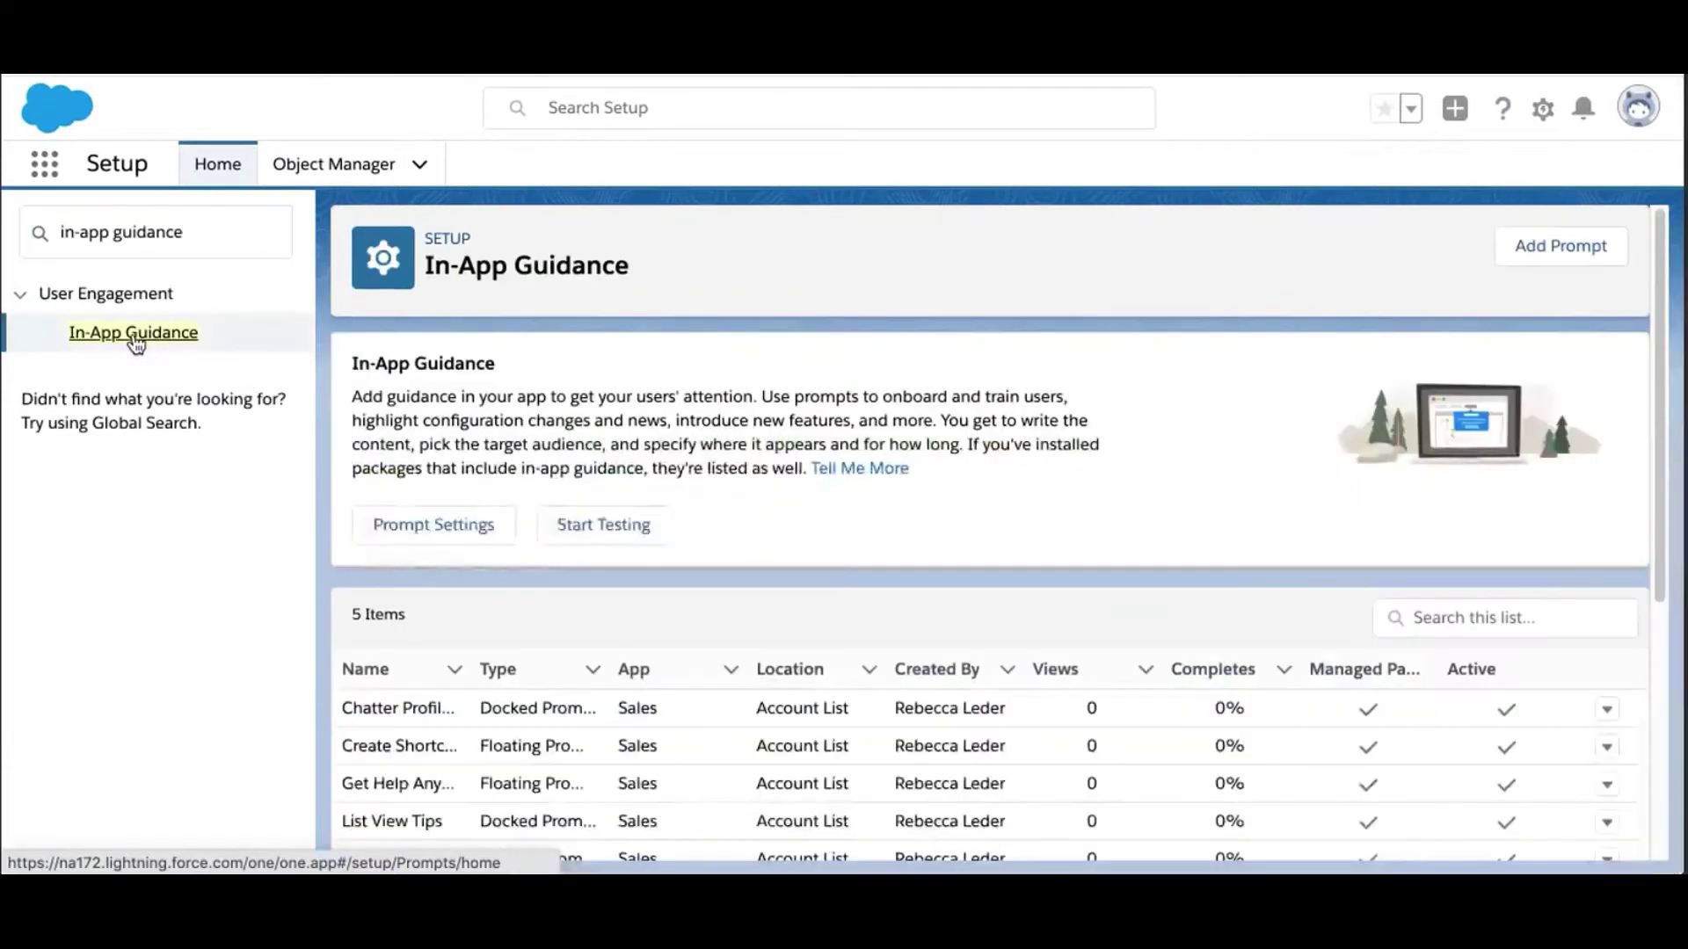
scroll(367, 656, down, 2)
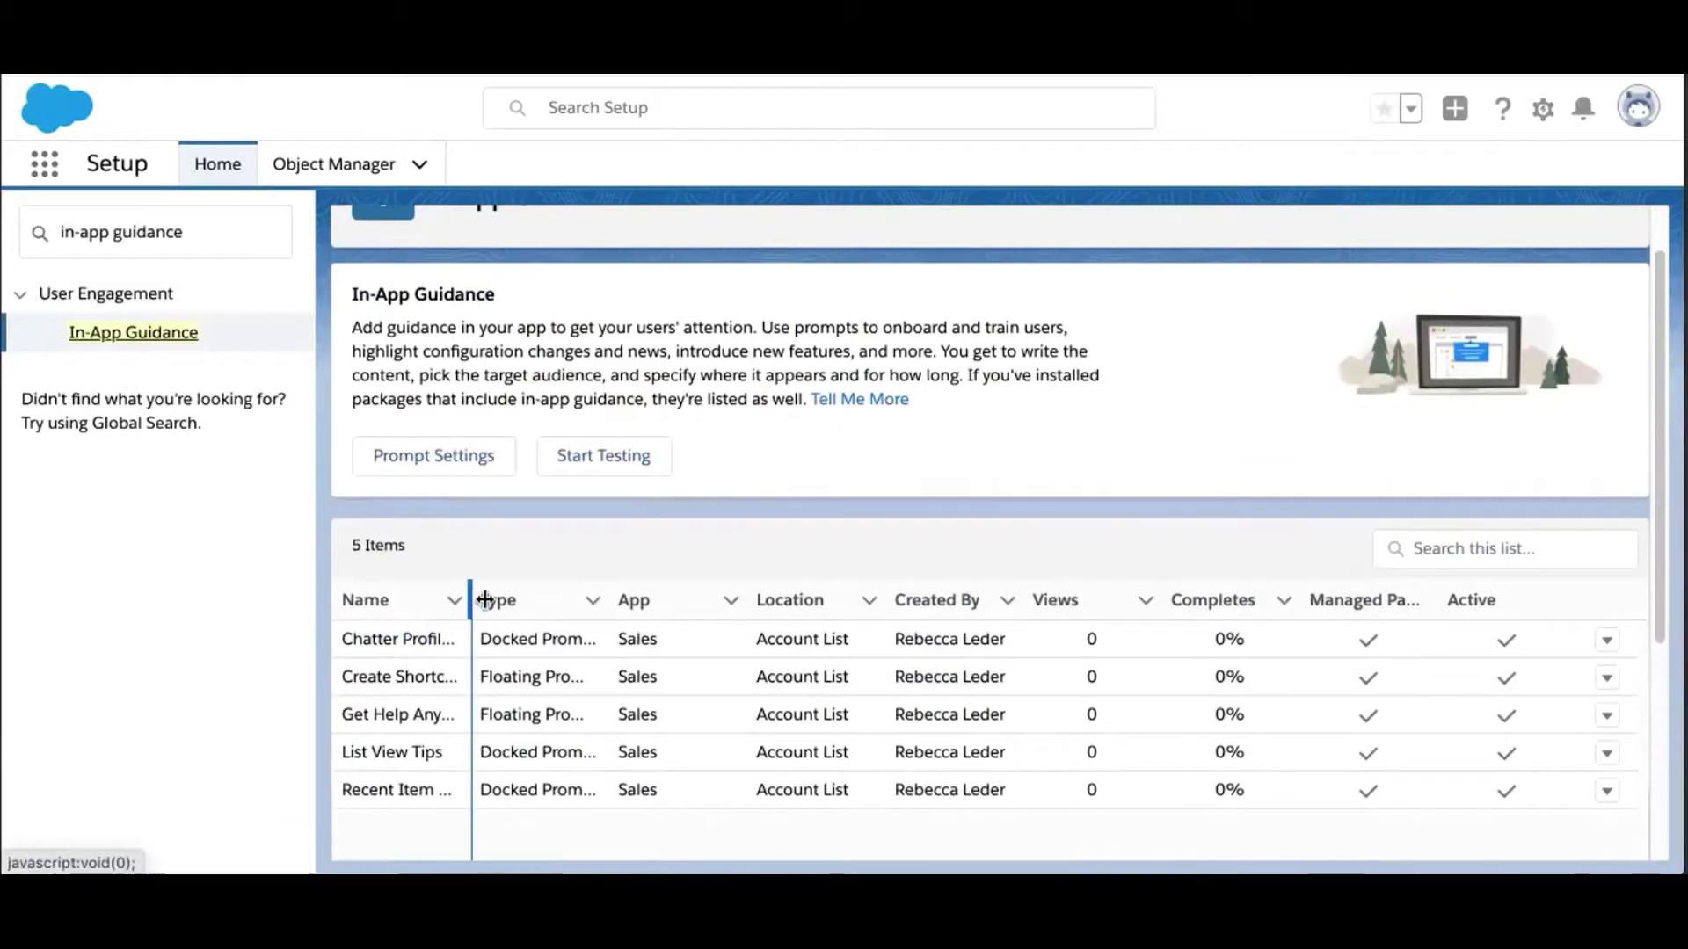
drag(602, 590, 638, 590)
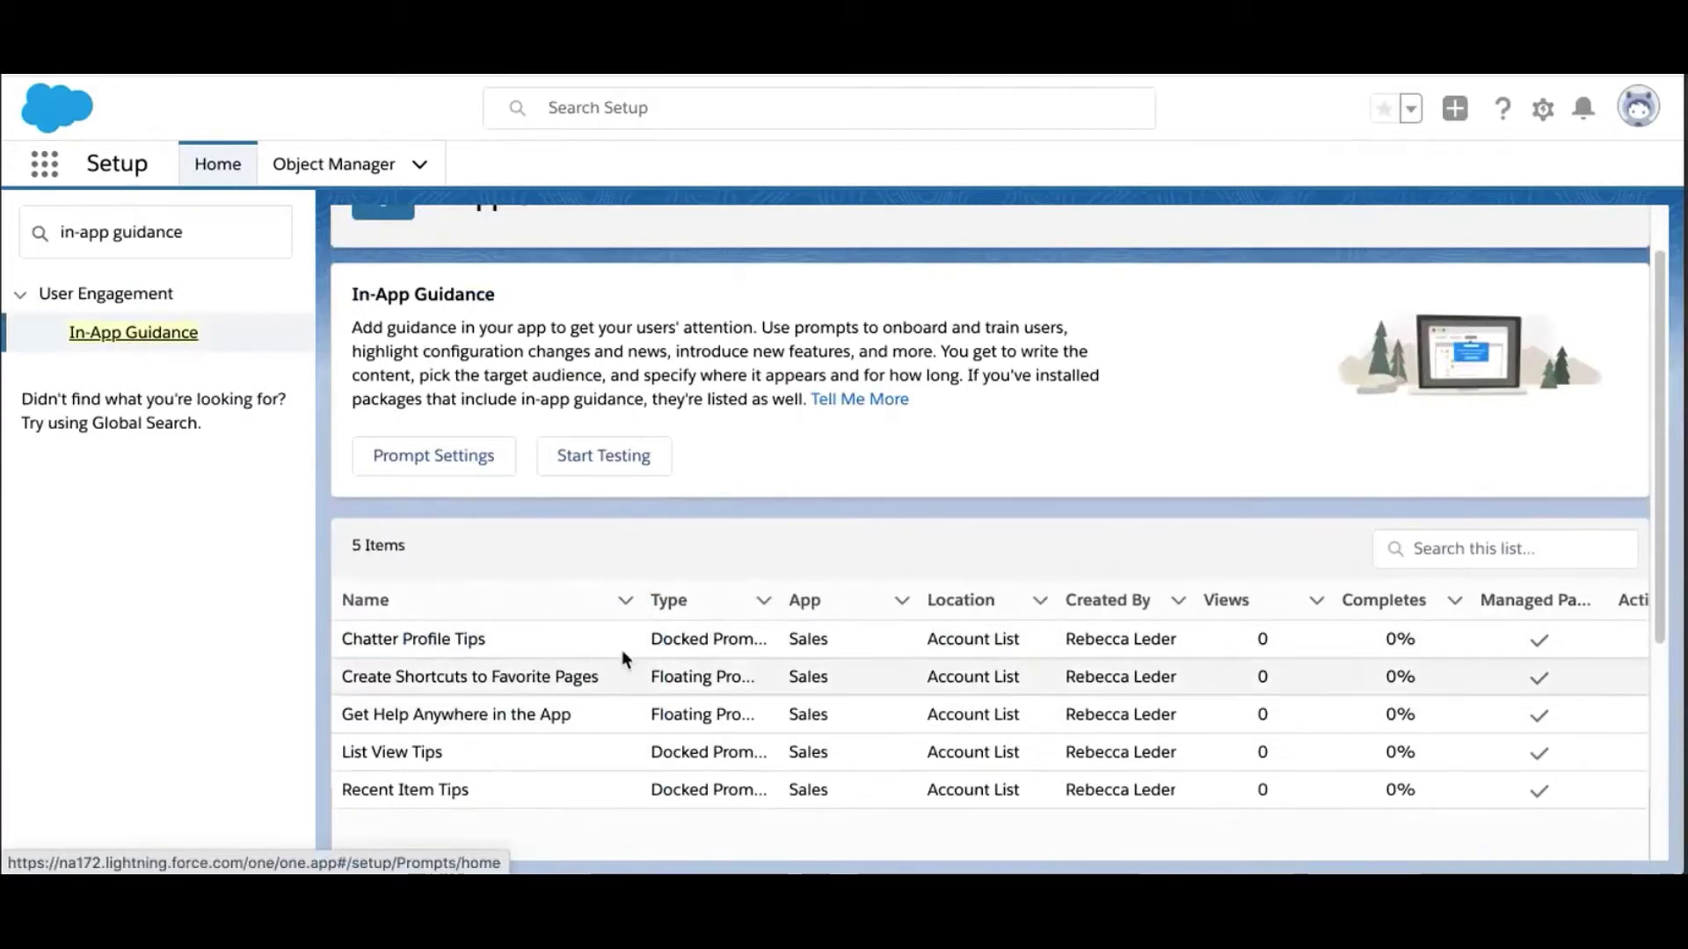
drag(620, 604, 464, 615)
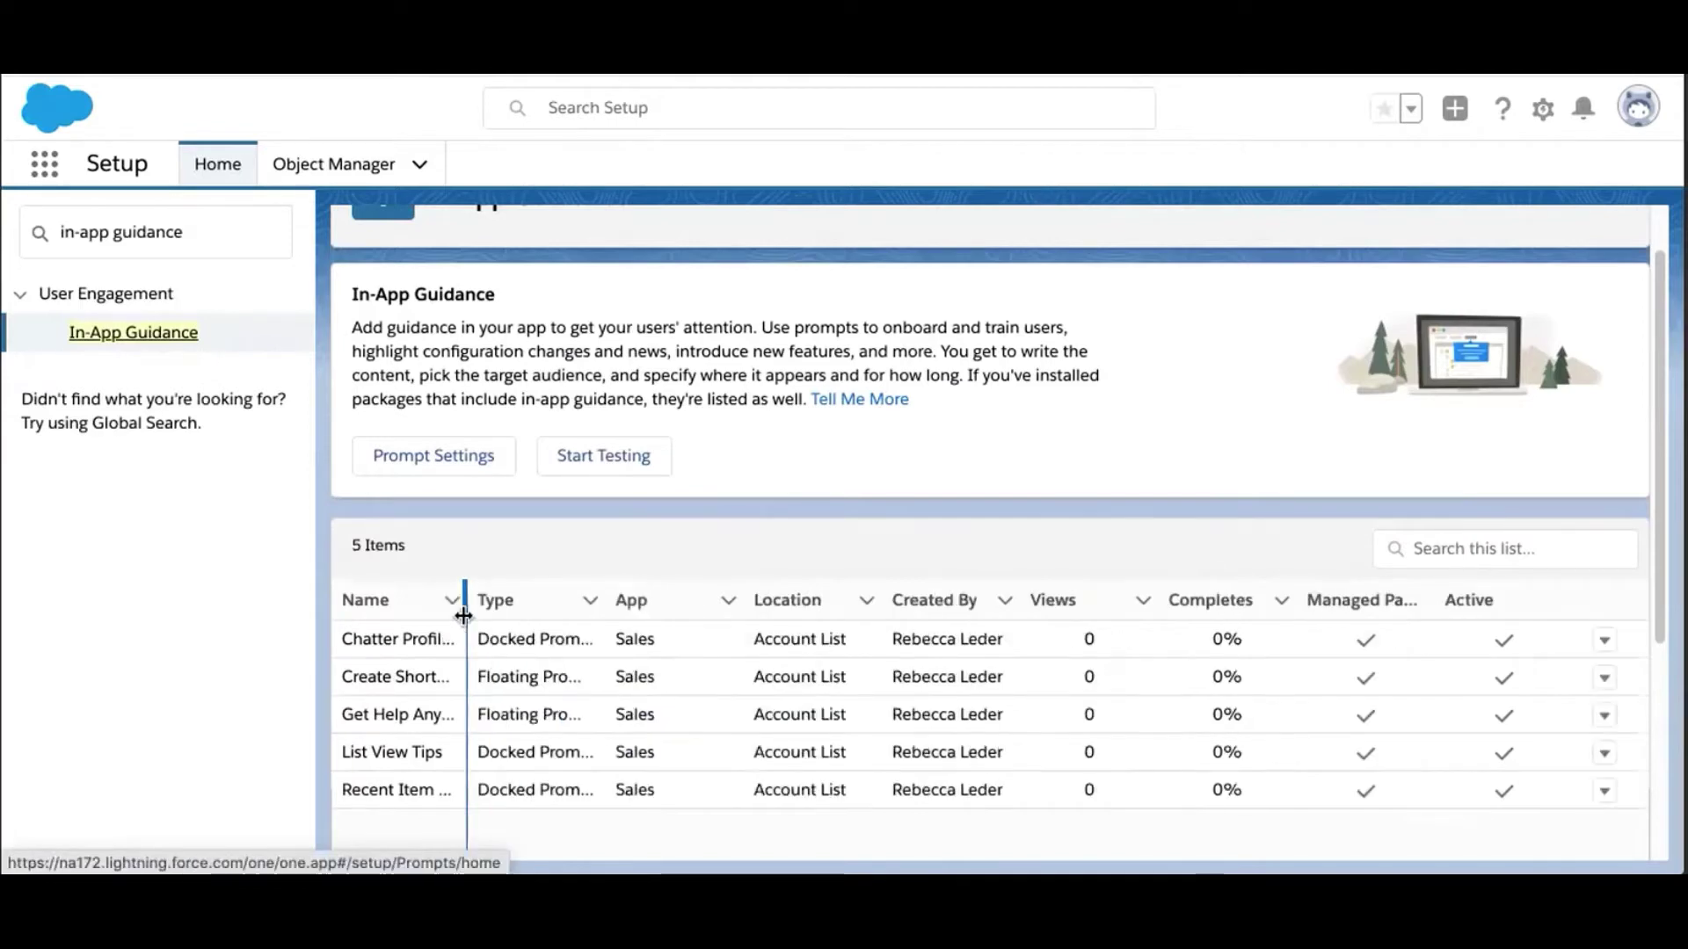
Preview Create Shortcuts to Favorite Pages, trying the Accounts tab menu and the Favorites list
click(1604, 681)
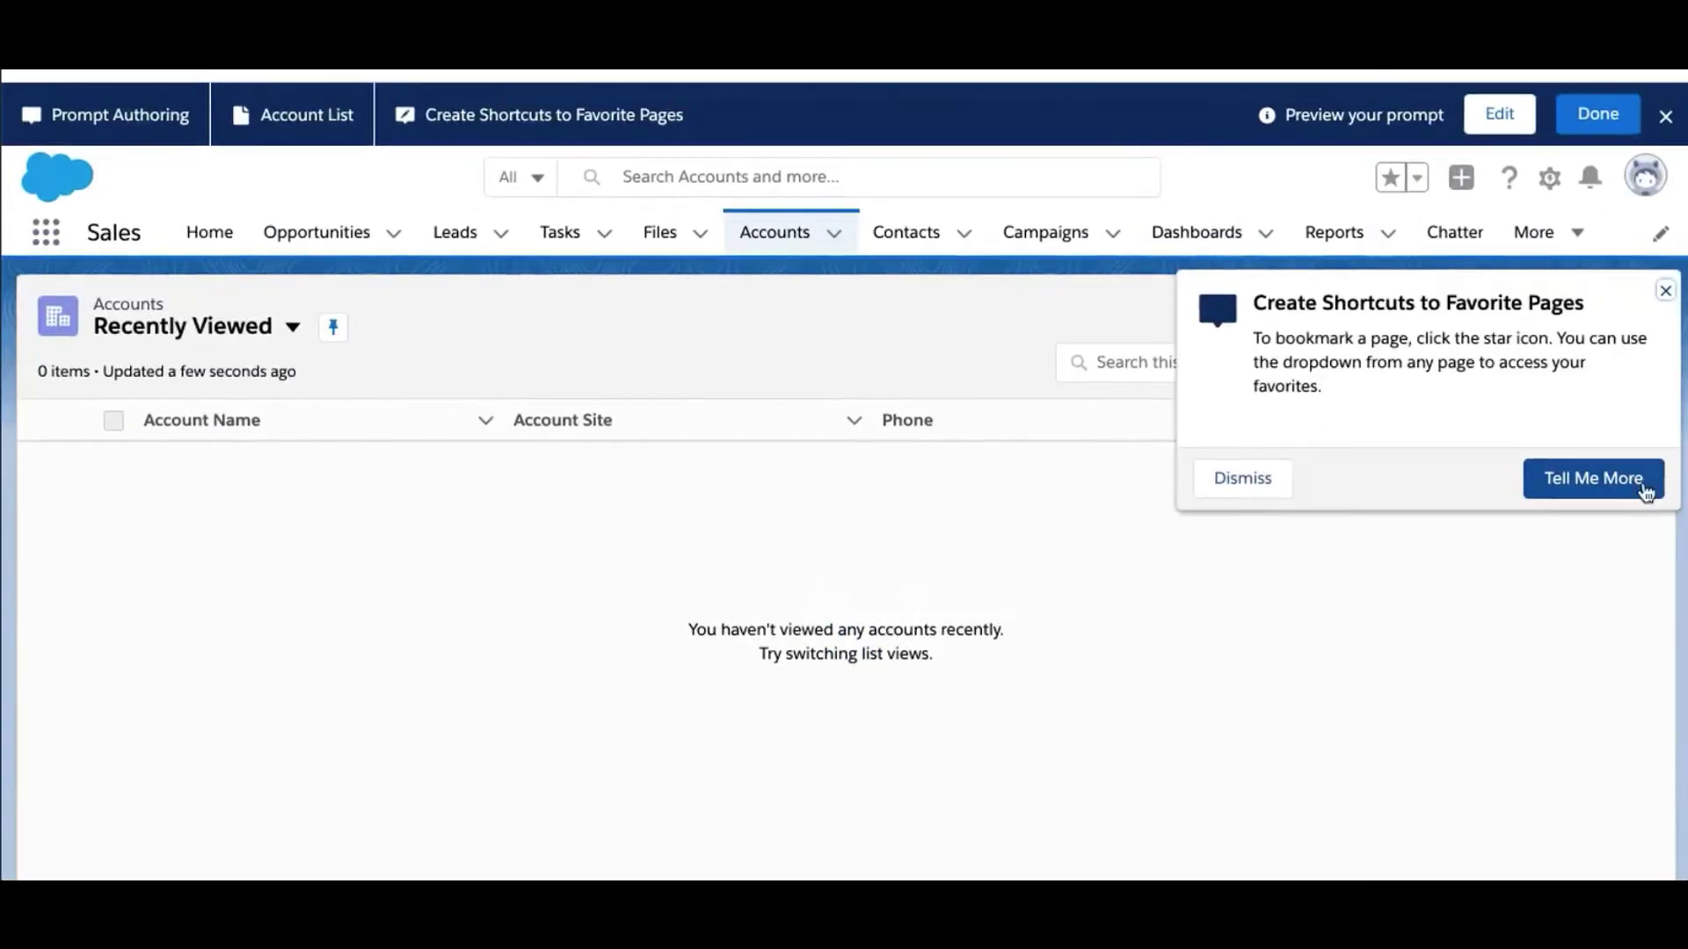
click(831, 236)
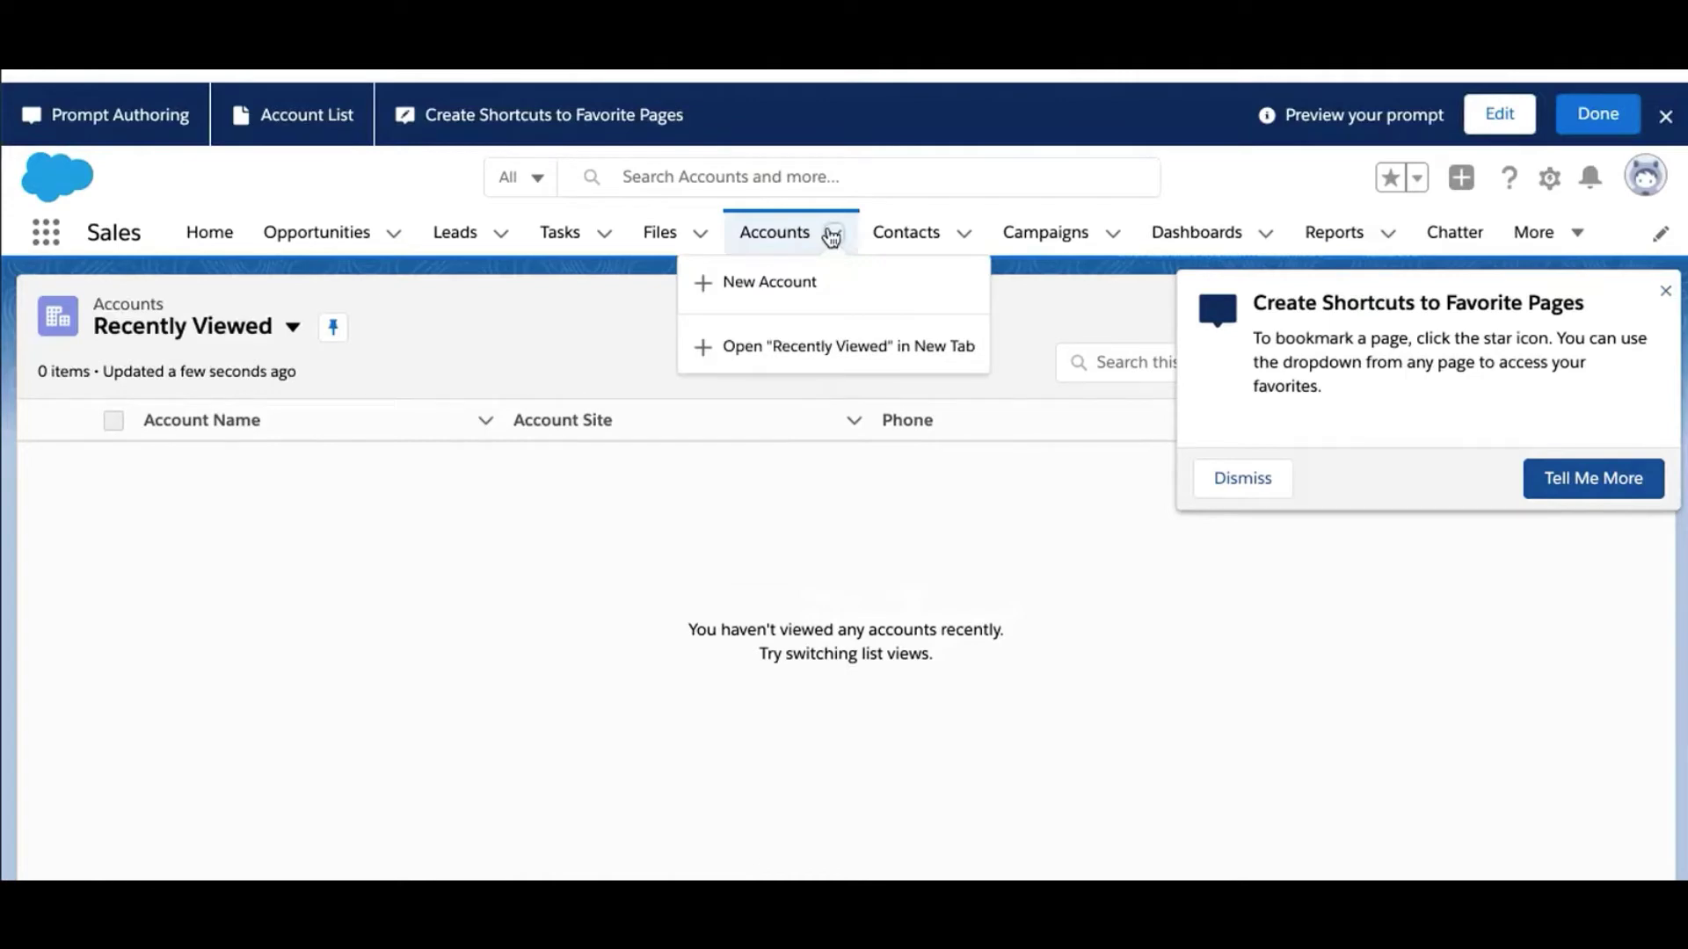
click(831, 236)
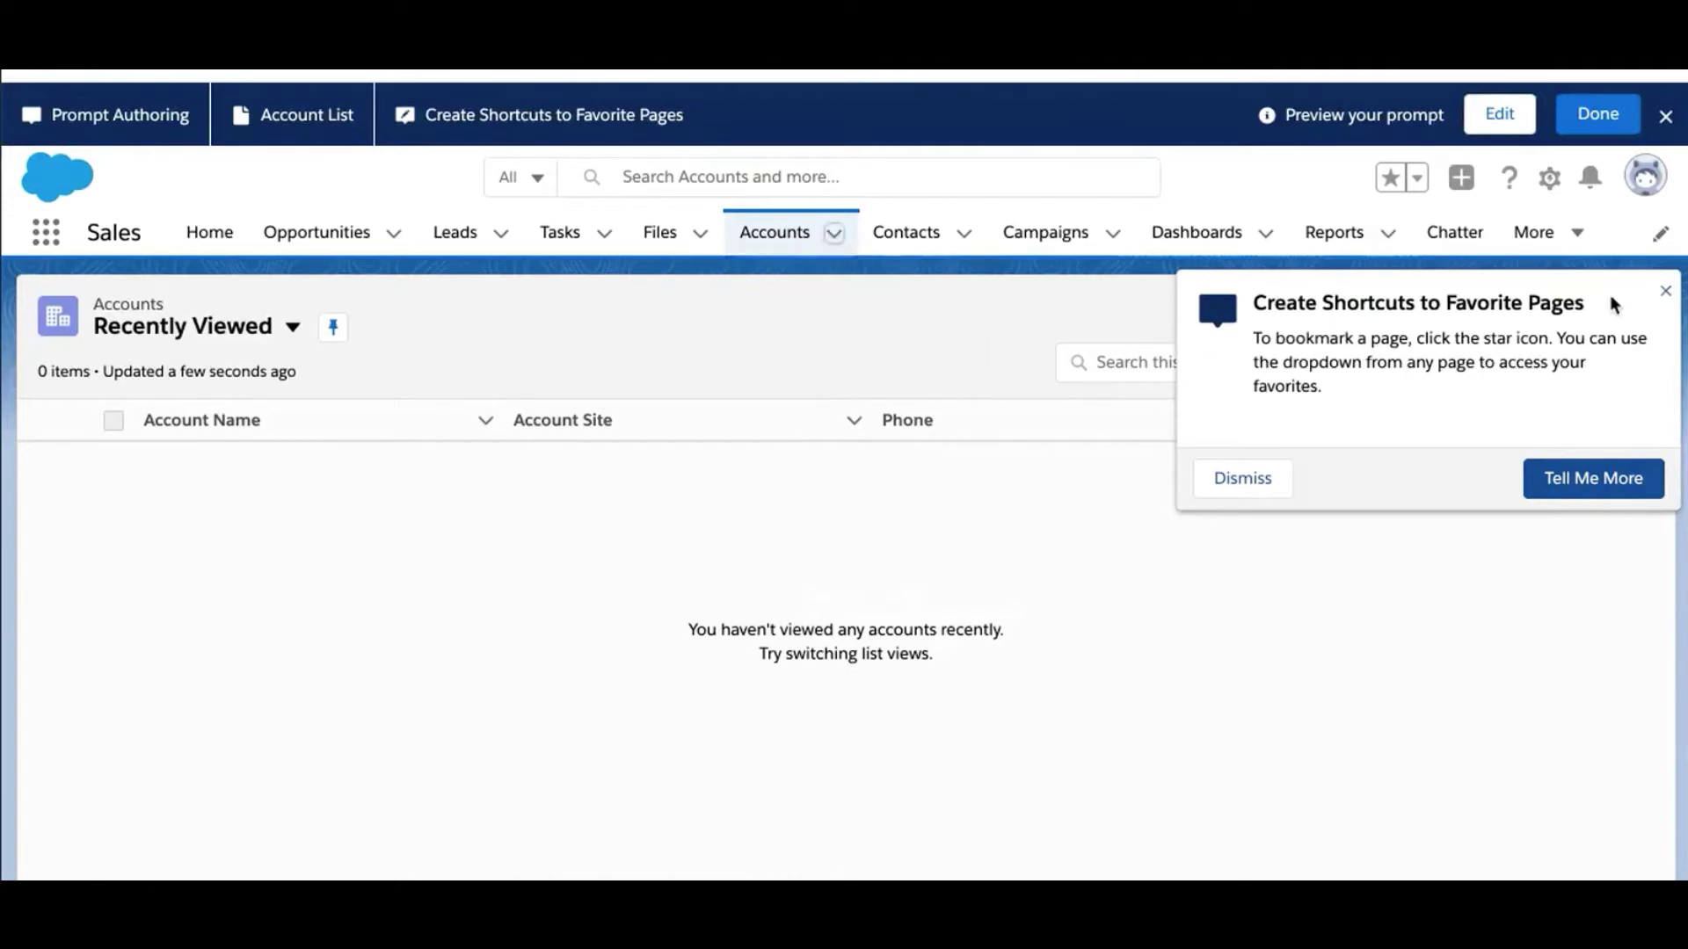
click(1418, 180)
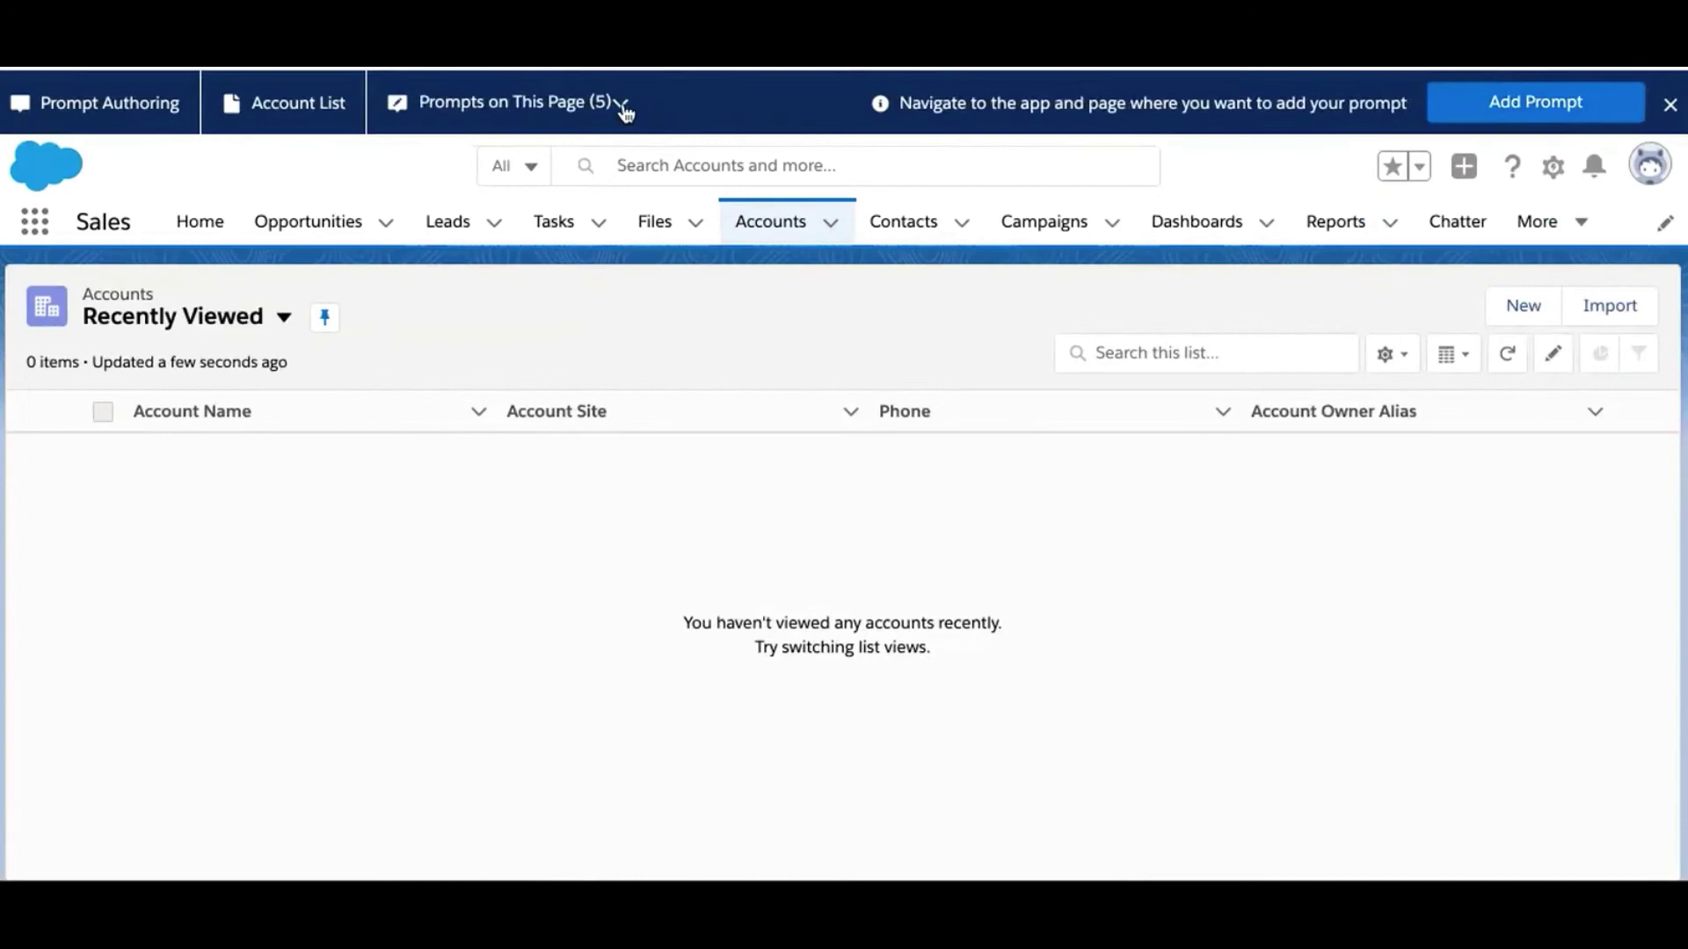
Preview Get Help Anywhere in the App, open the help panel it describes, then finish the preview
click(622, 104)
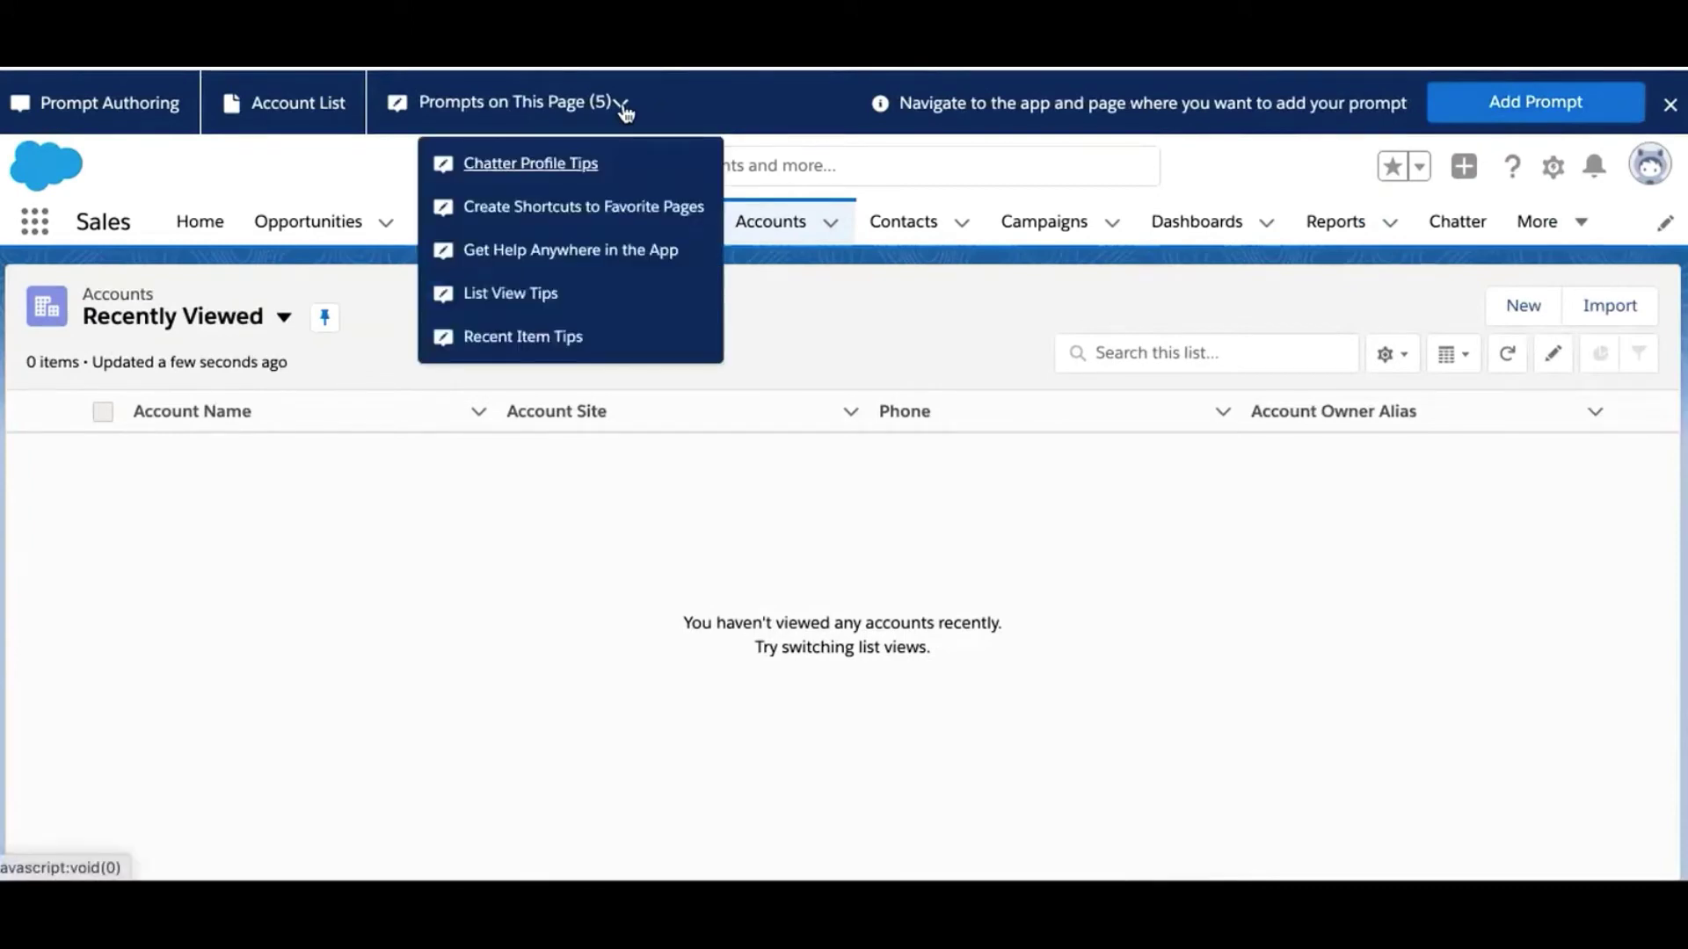
click(574, 253)
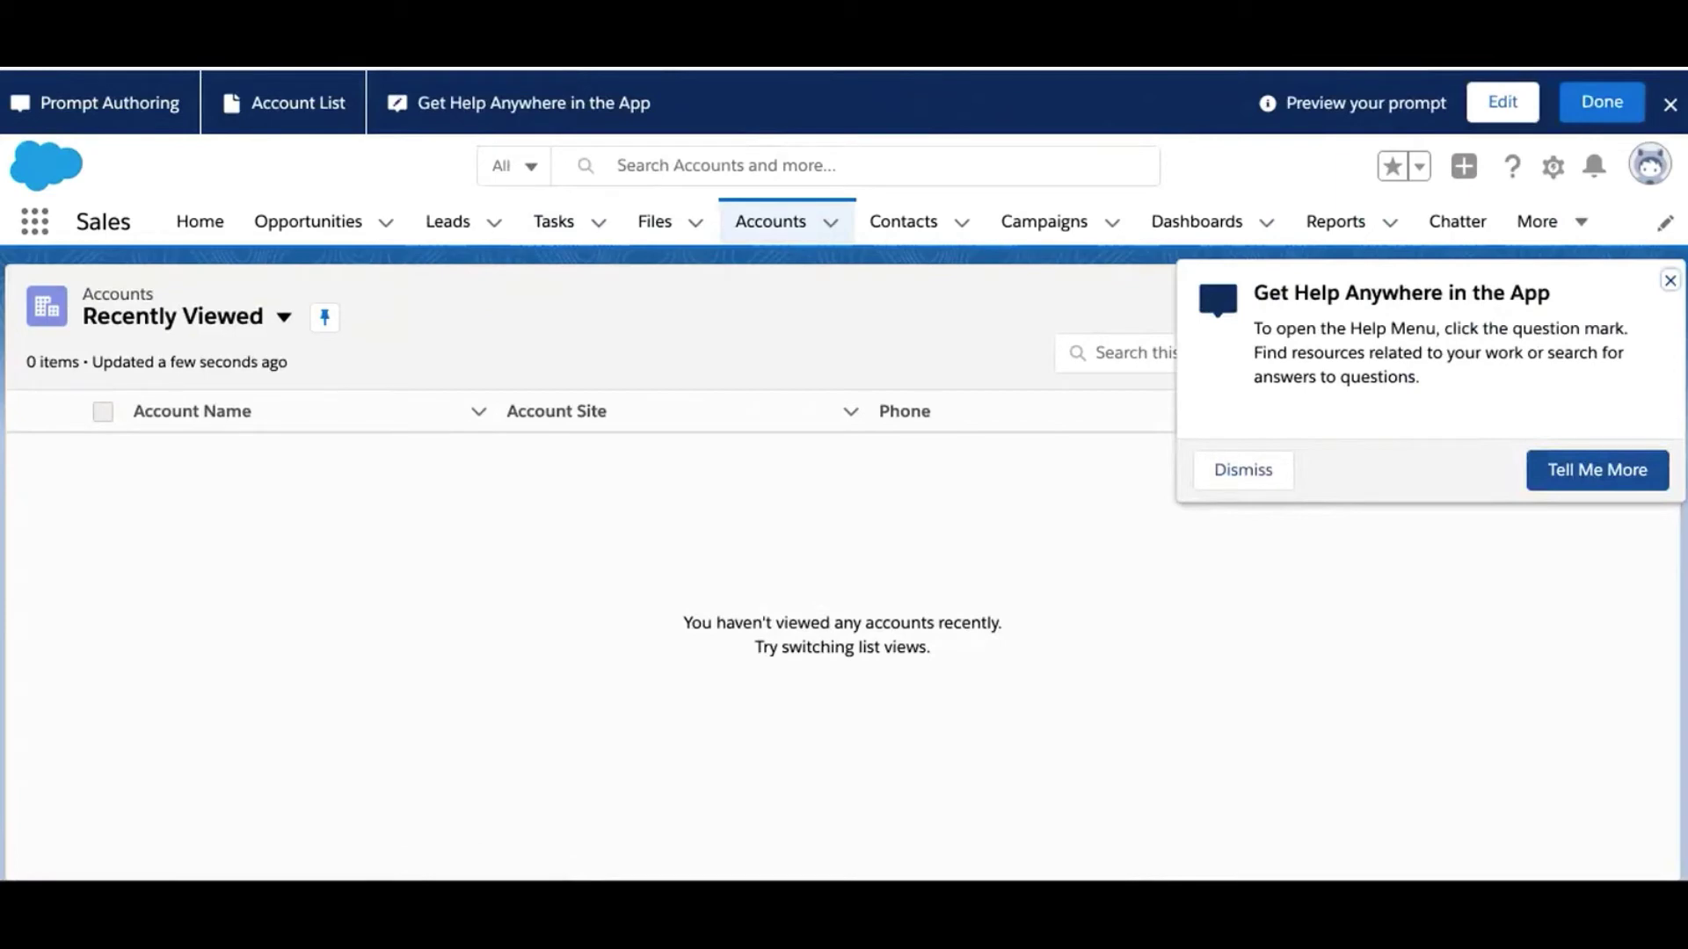
click(1518, 164)
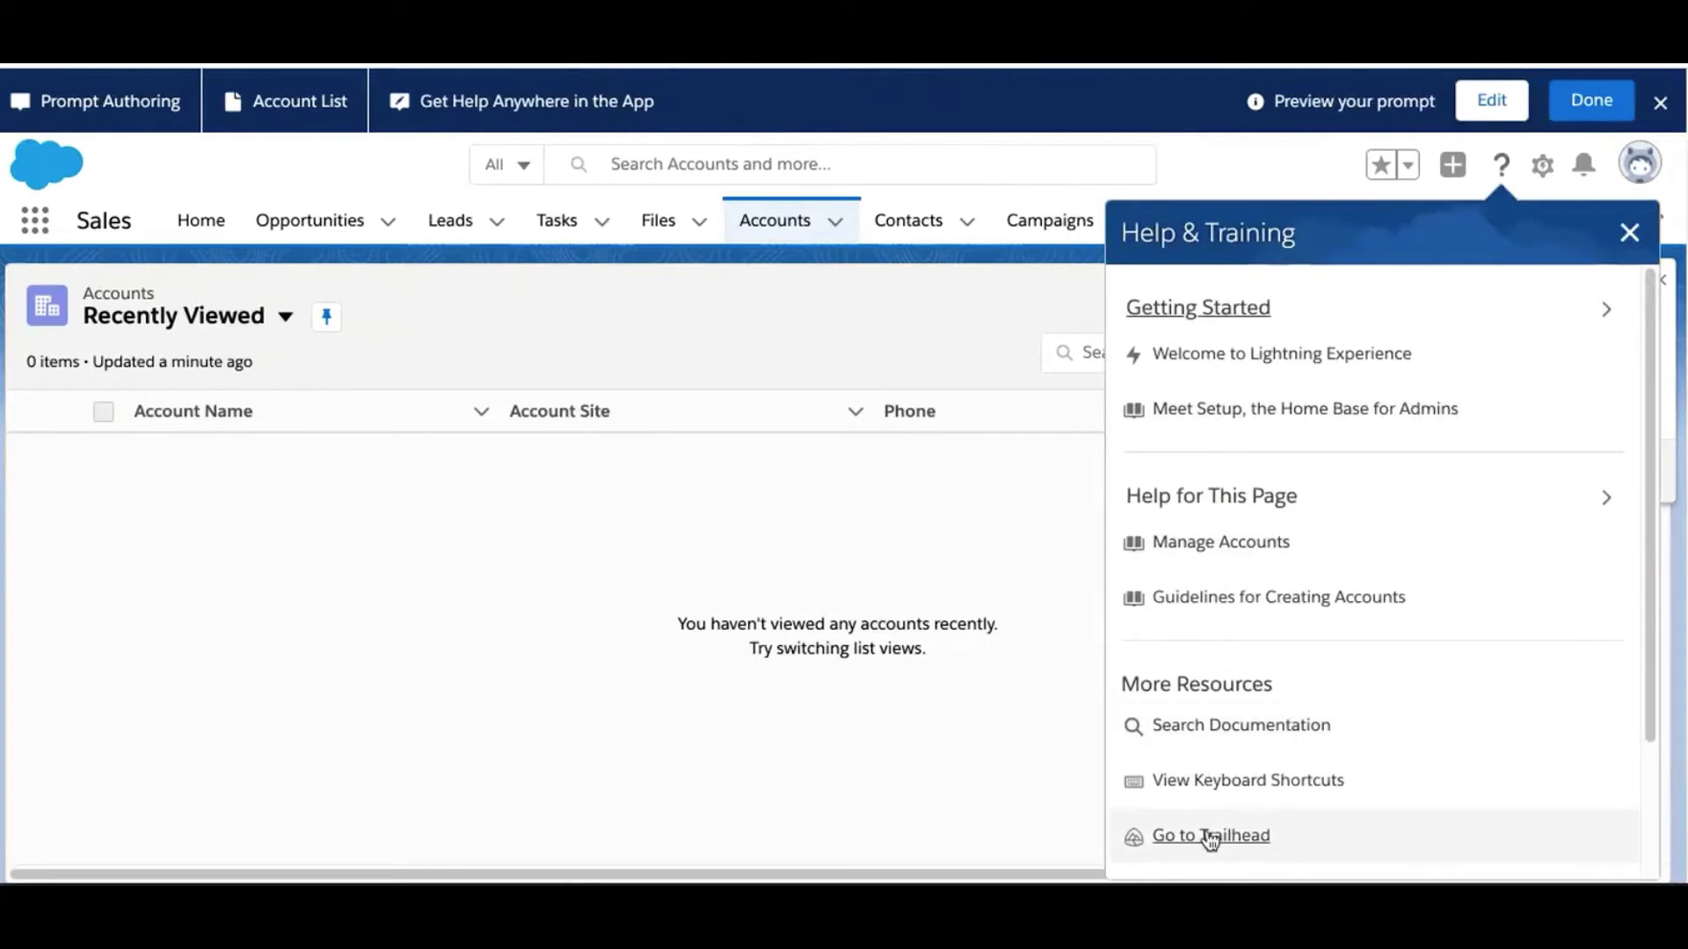
click(1591, 100)
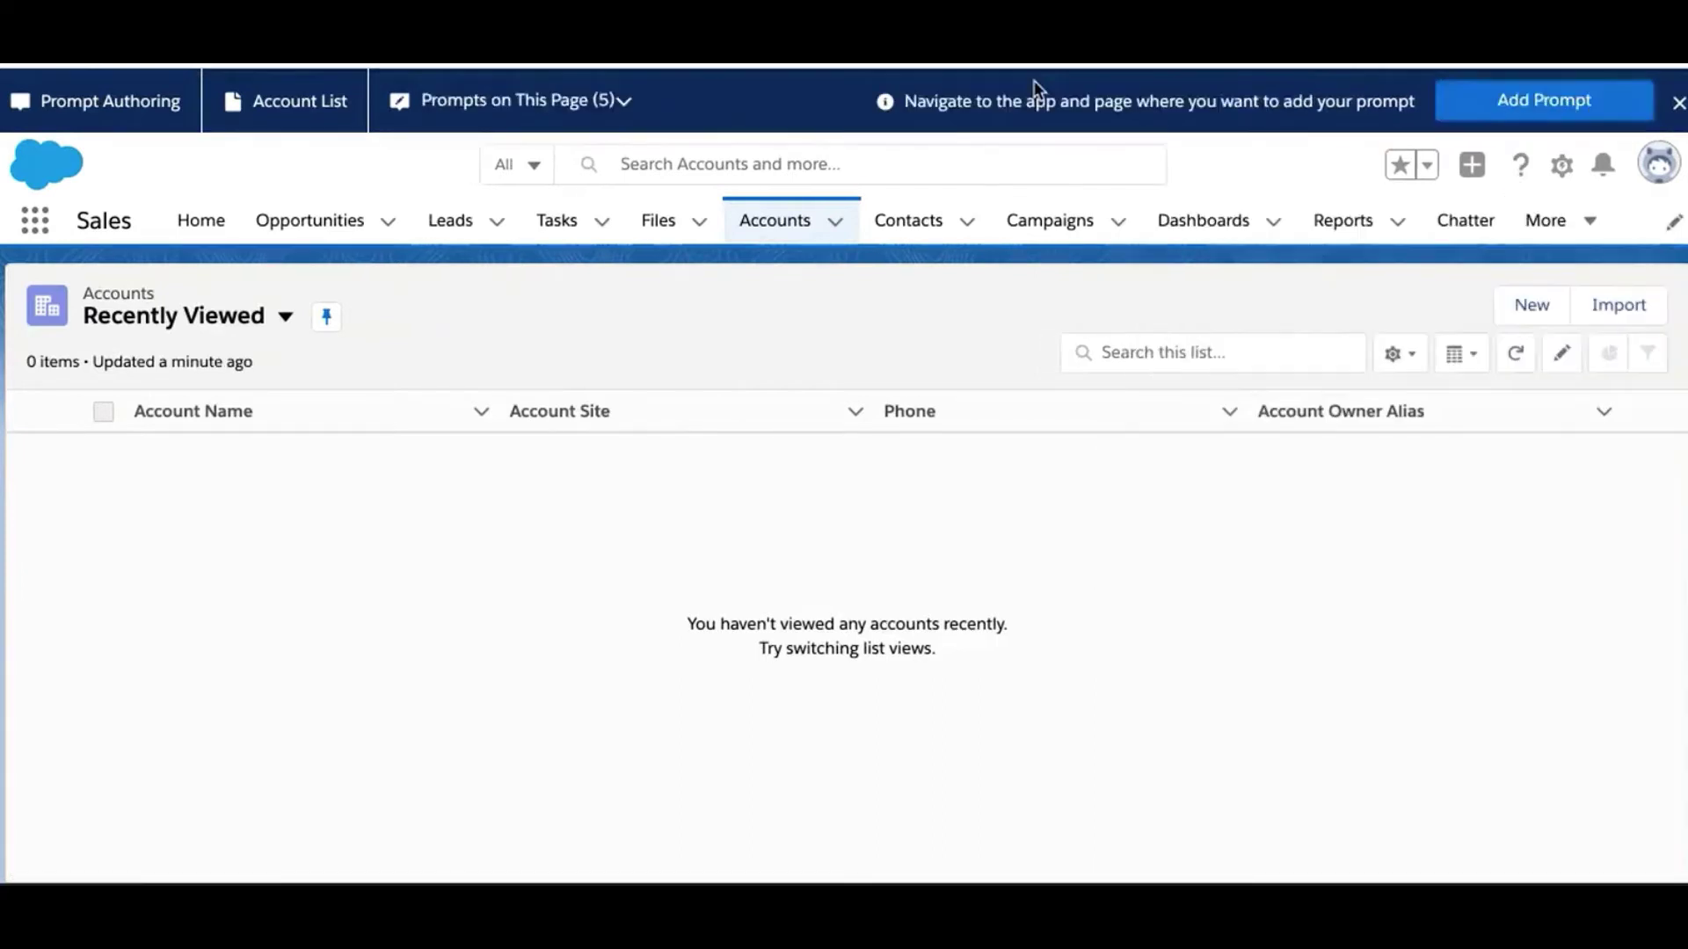
click(625, 115)
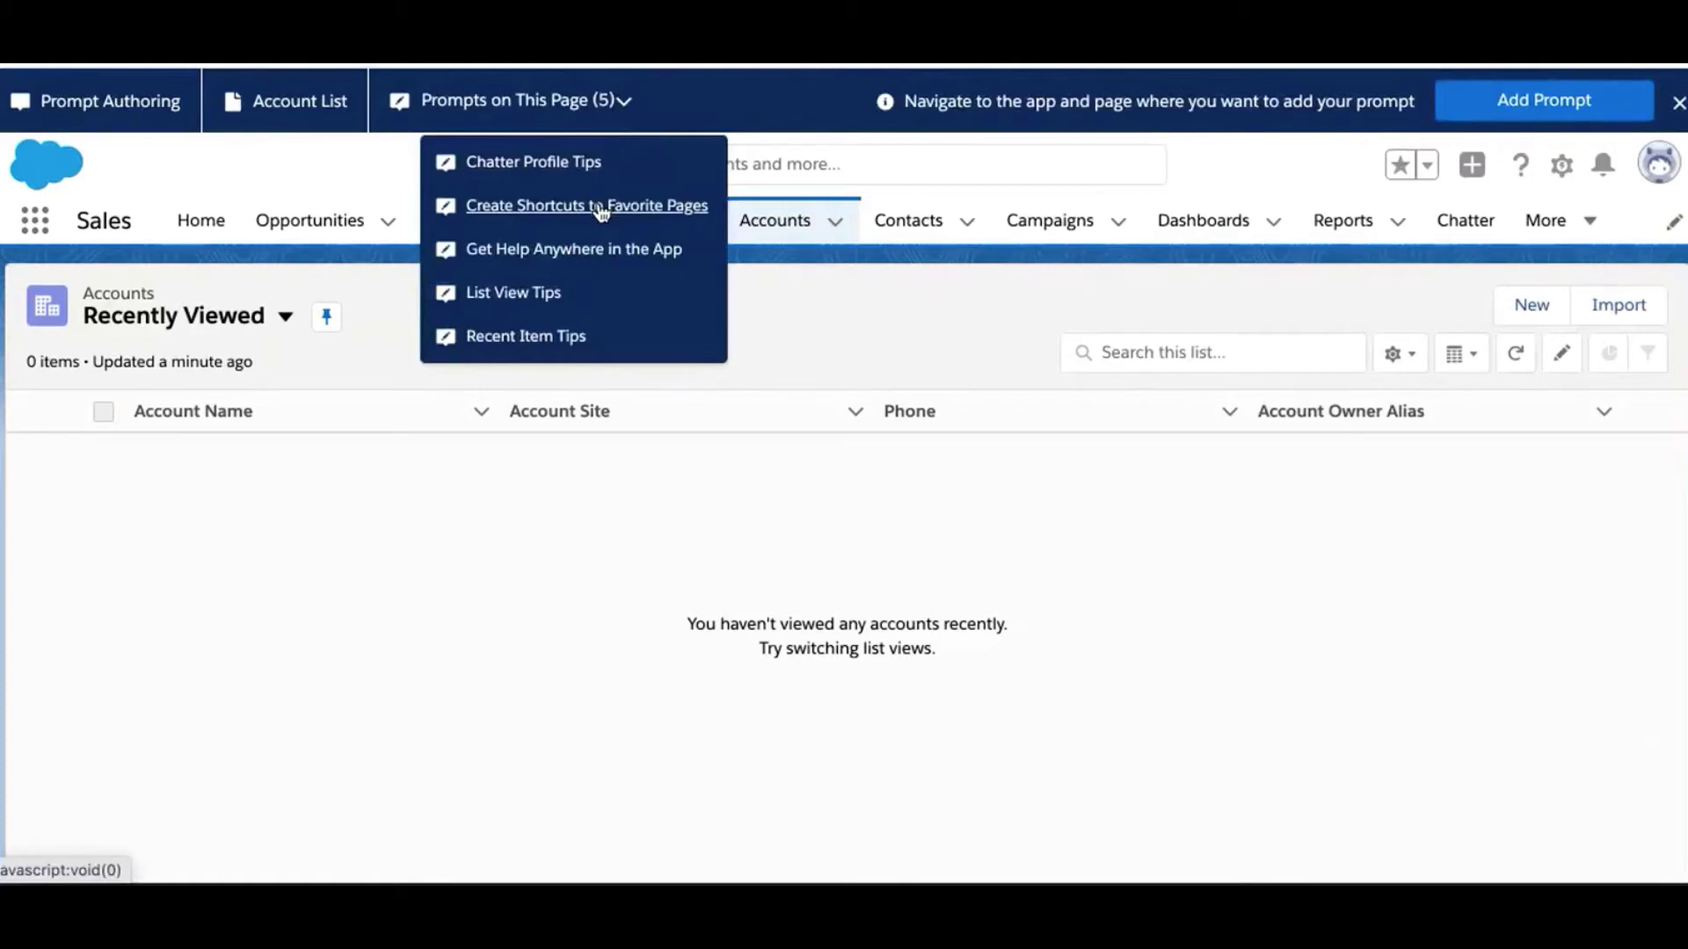
Preview and close the Recent Item Tips and Chatter Profile Tips prompts
click(543, 336)
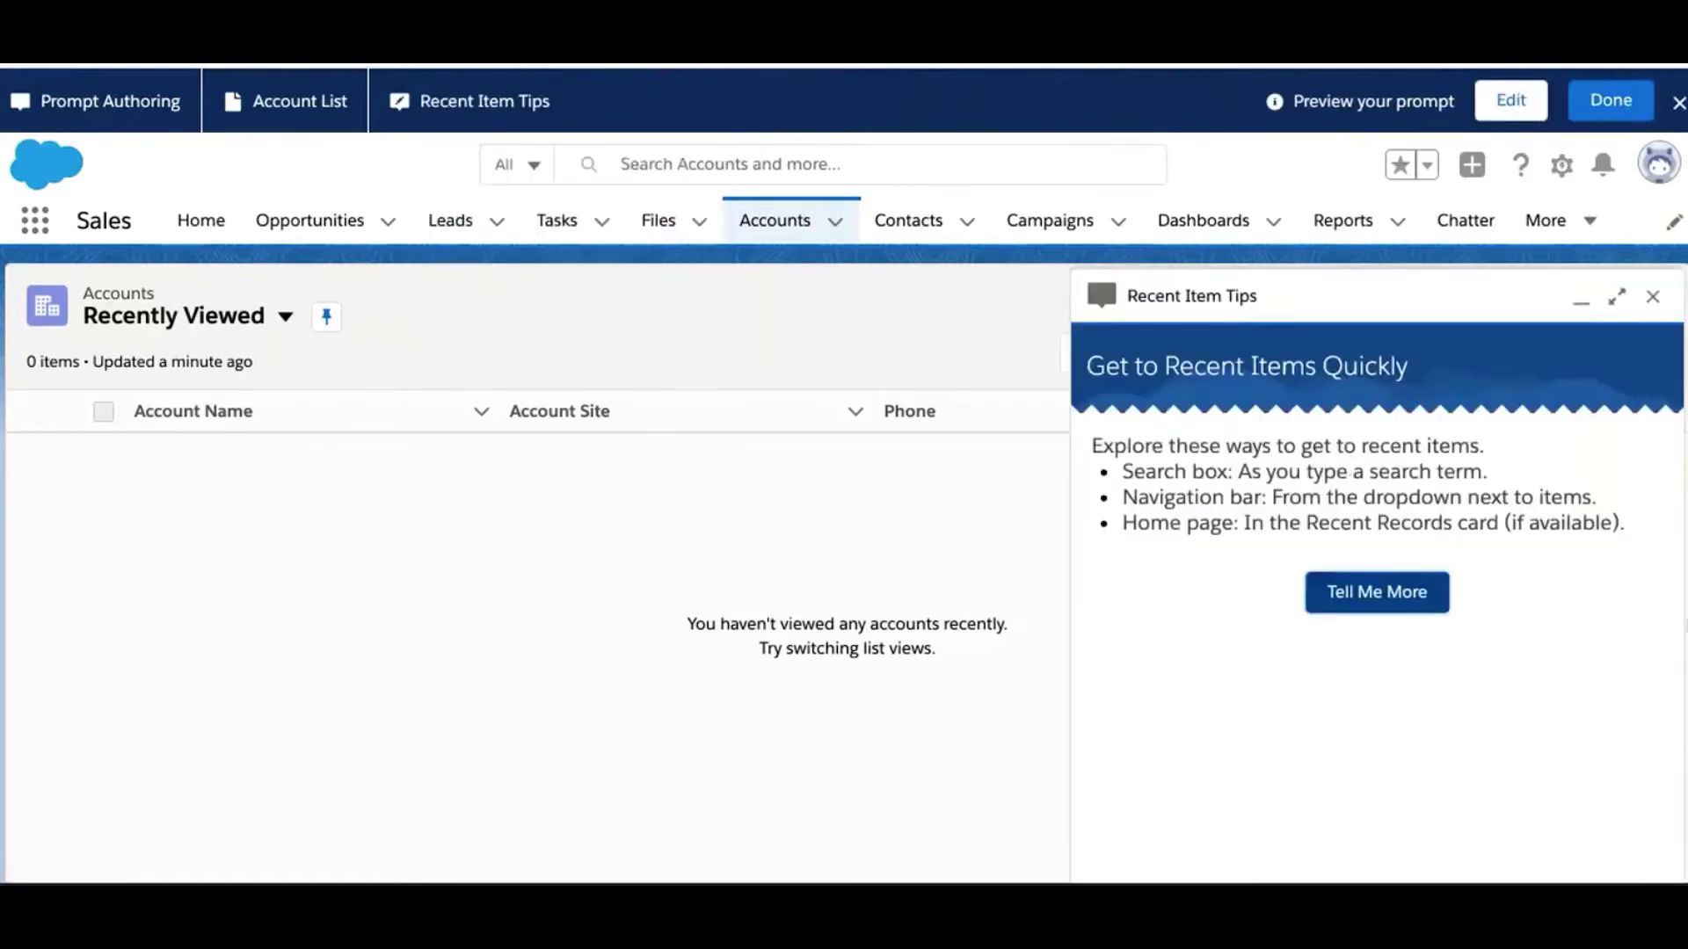
click(1582, 299)
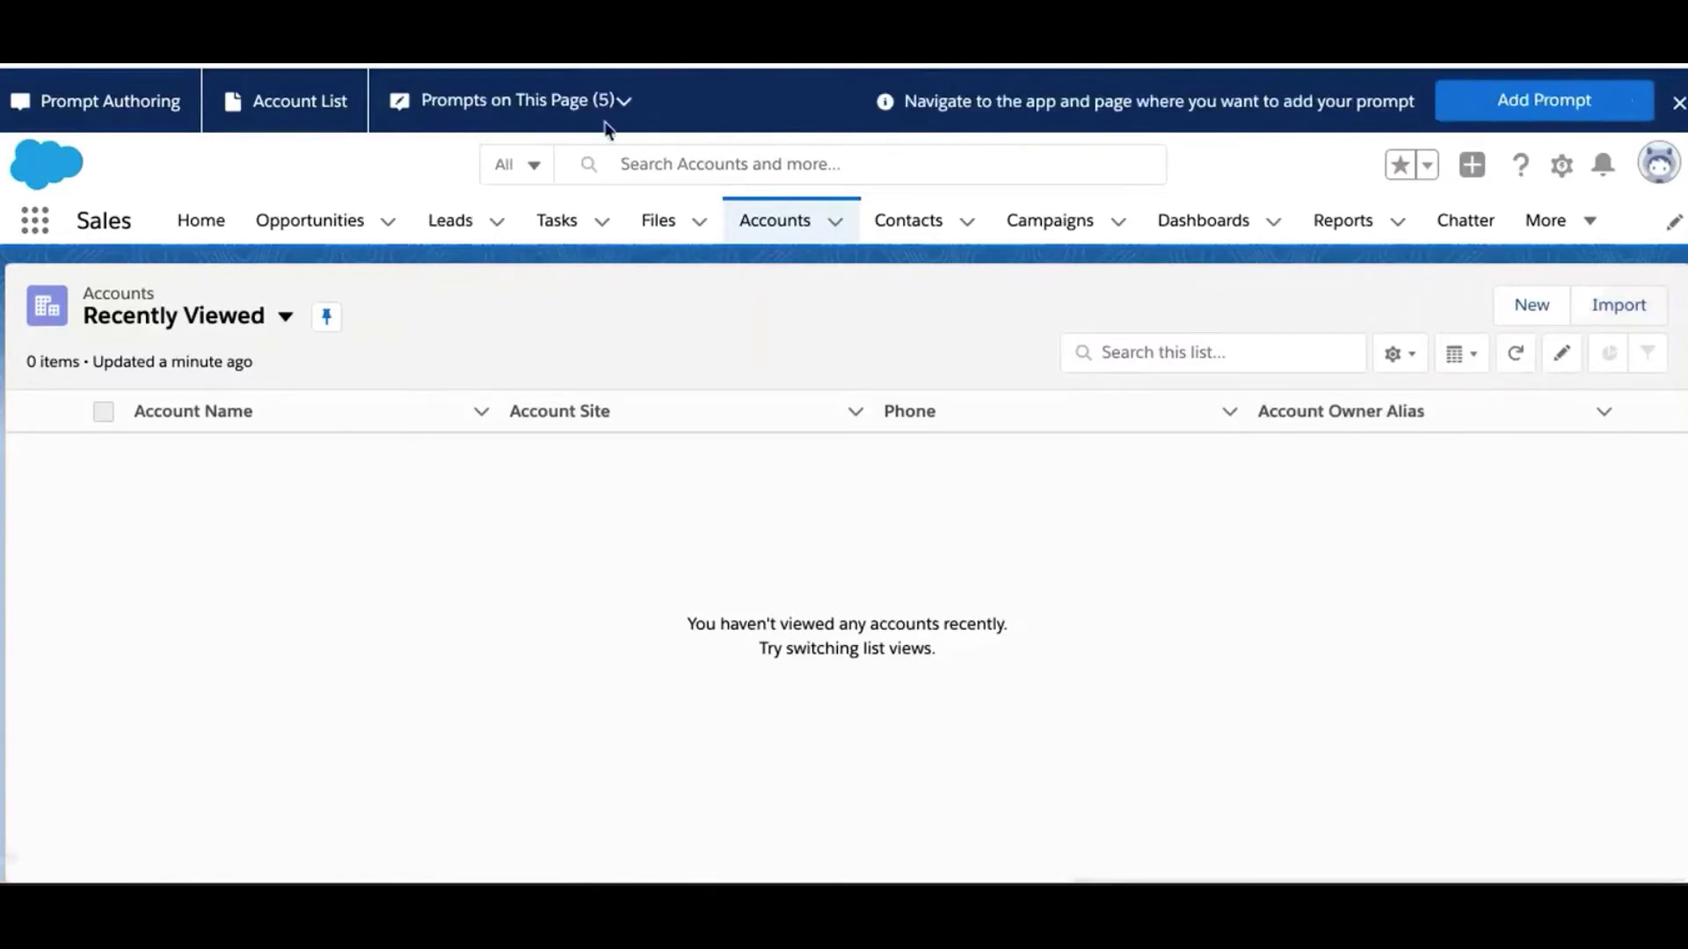
click(606, 128)
click(537, 164)
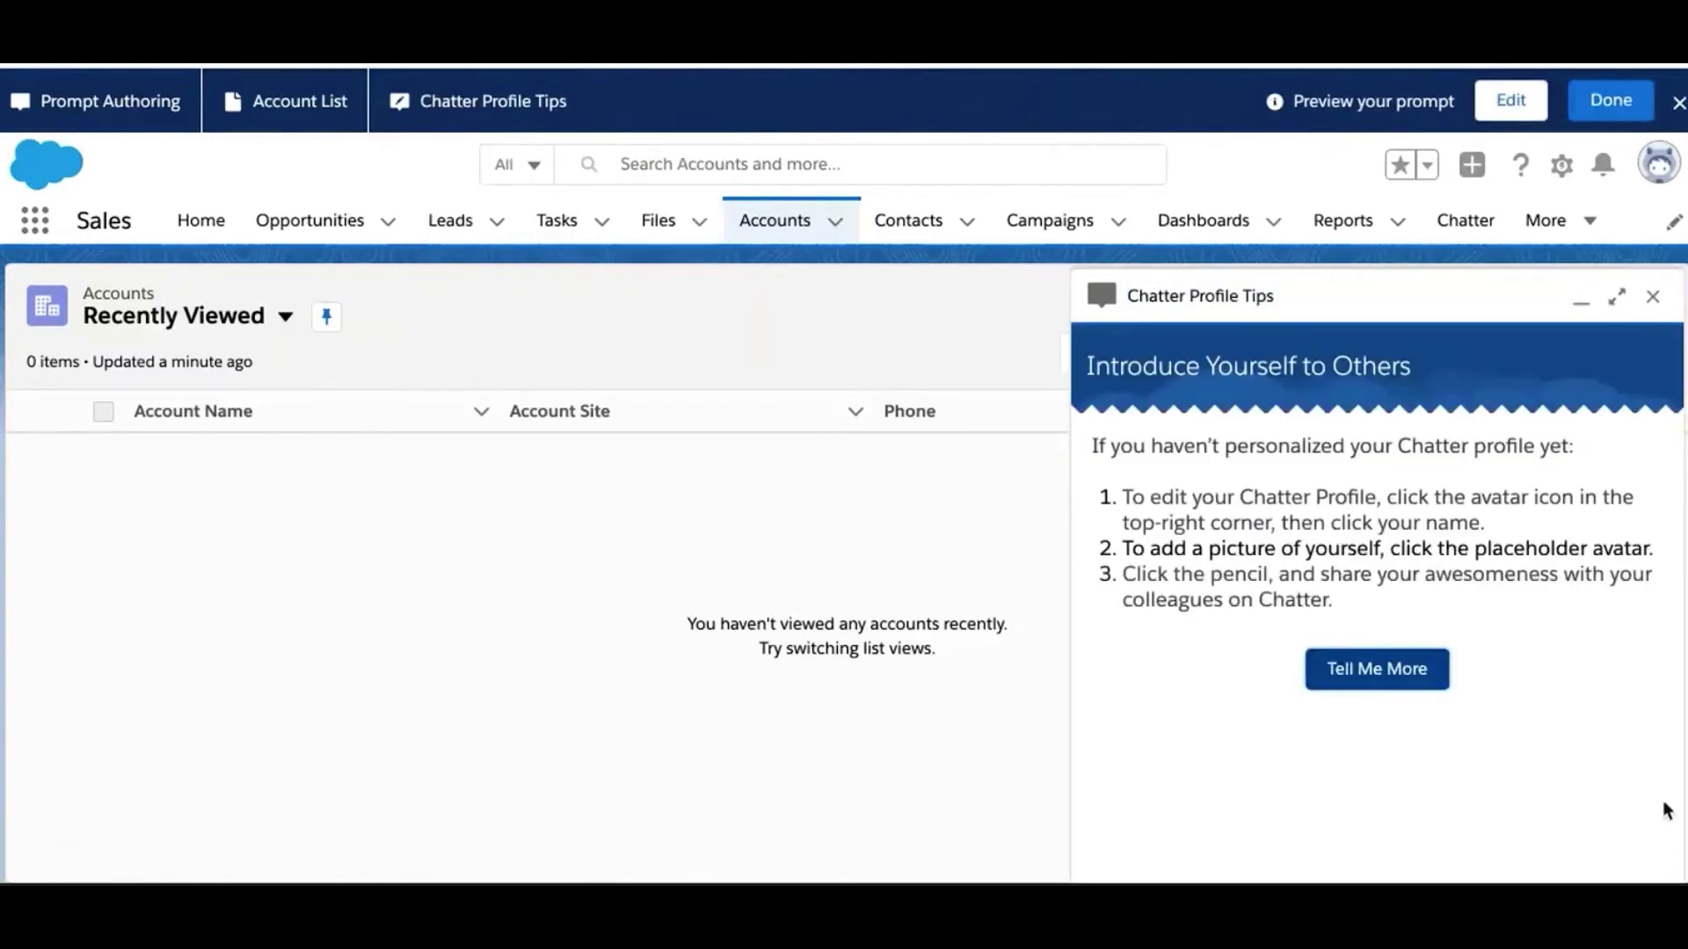
click(1611, 100)
Preview List View Tips, expanding, docking, minimizing and restoring it, then return to Setup
click(623, 104)
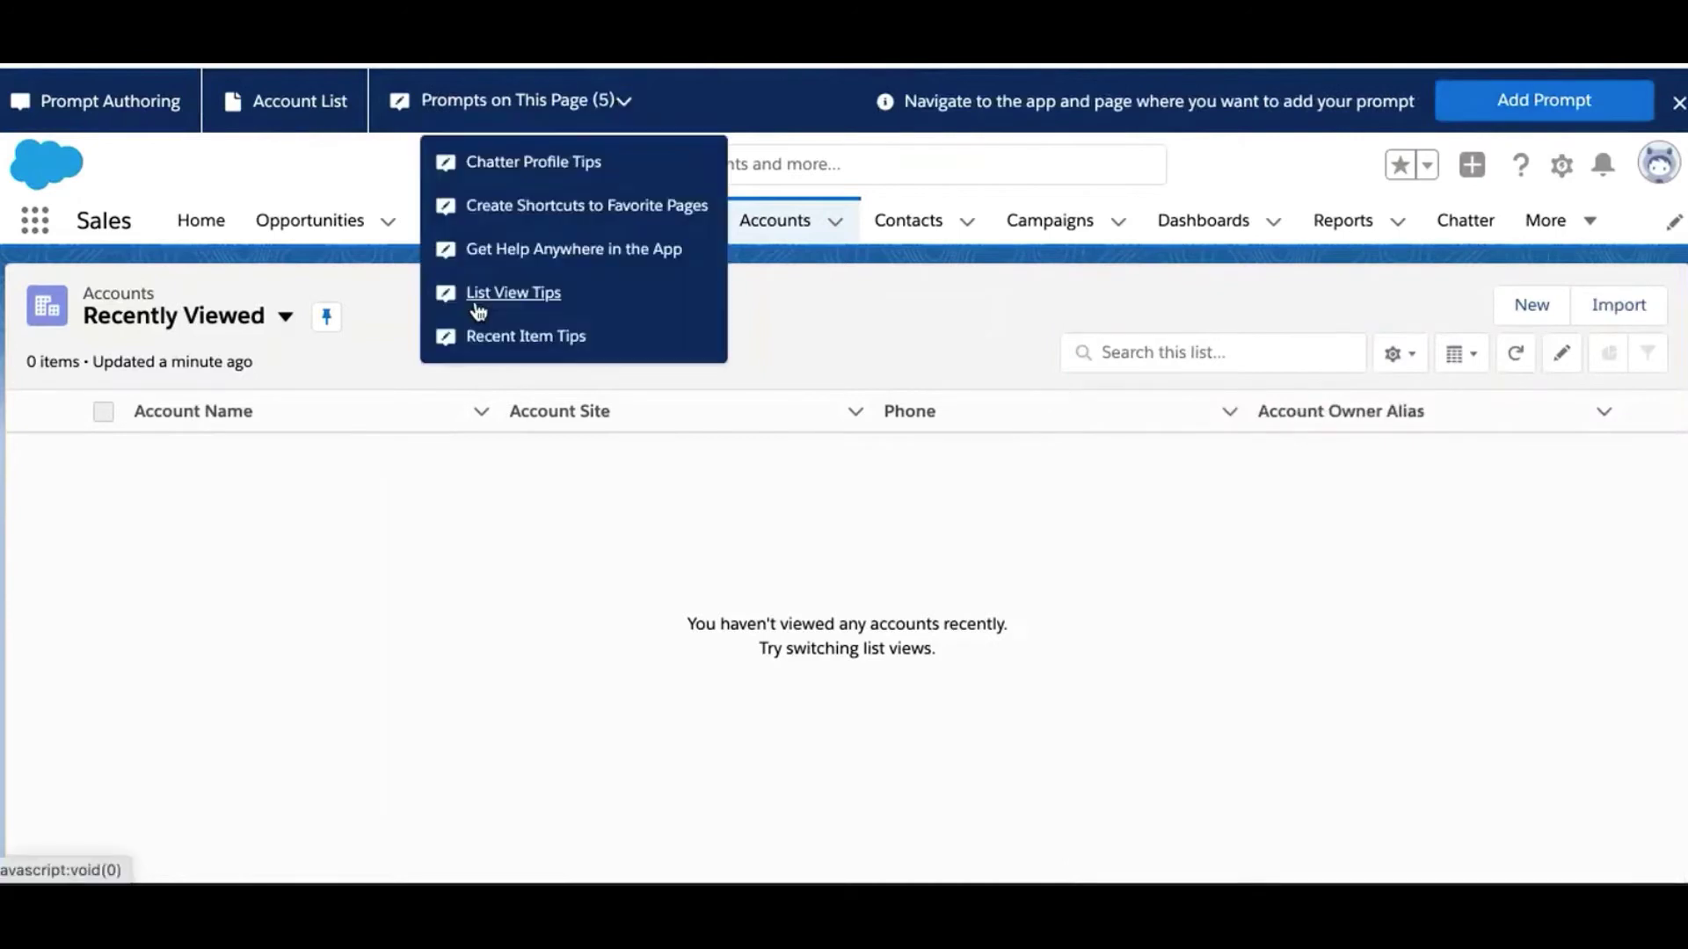
click(478, 290)
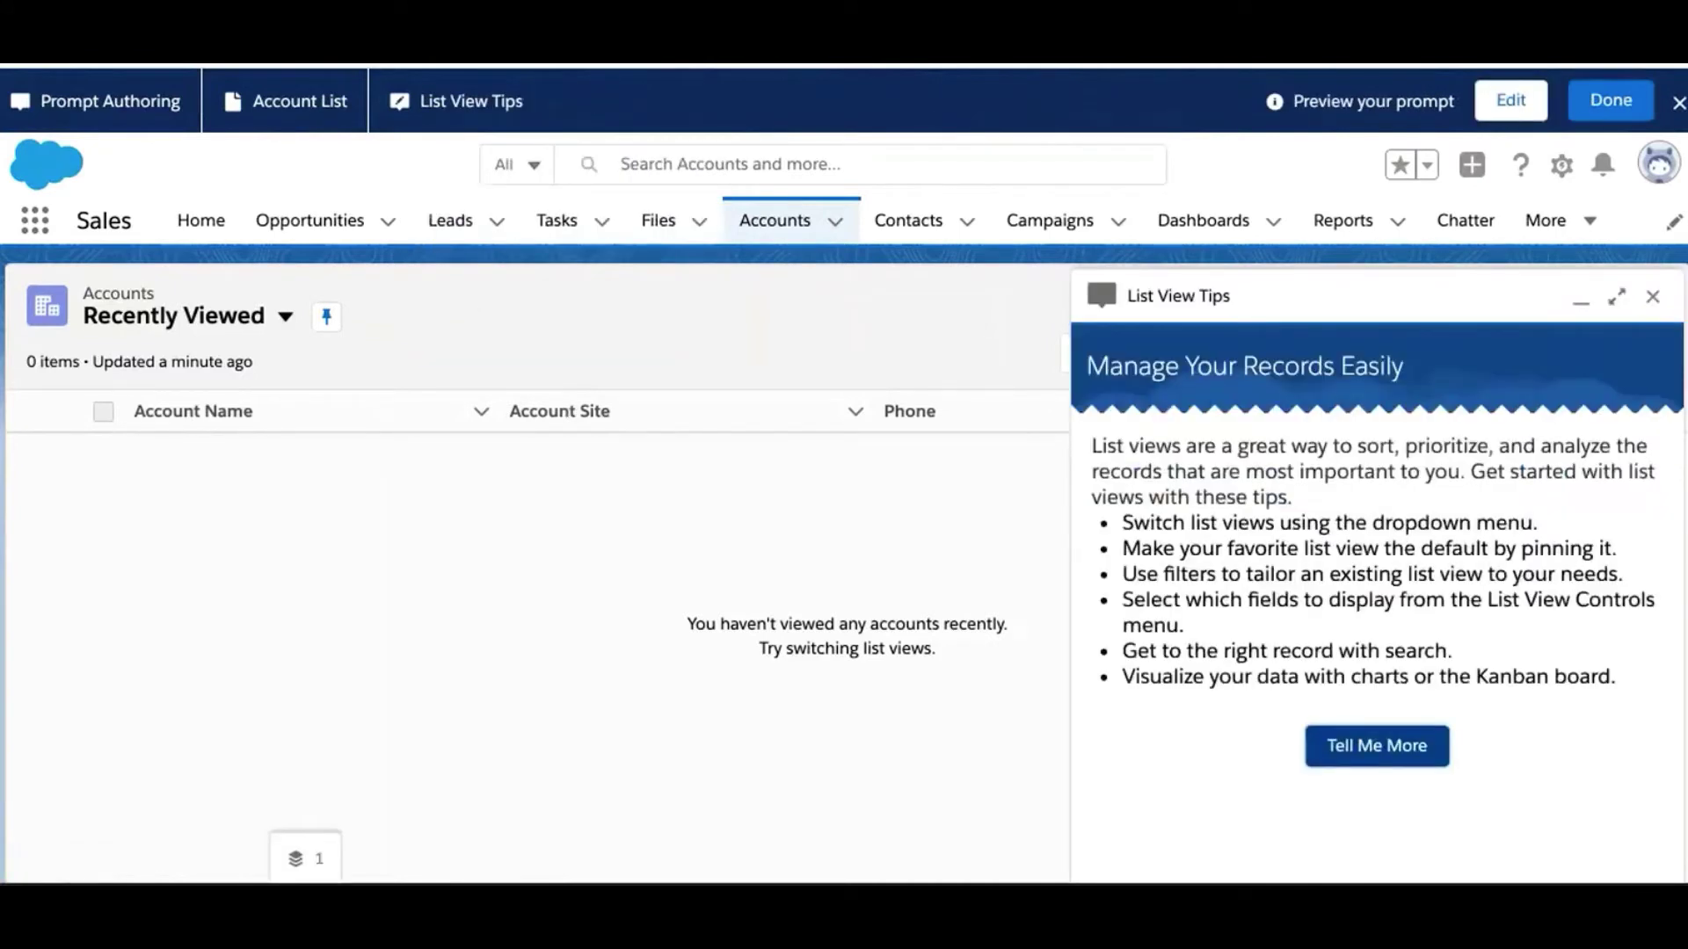
click(1615, 299)
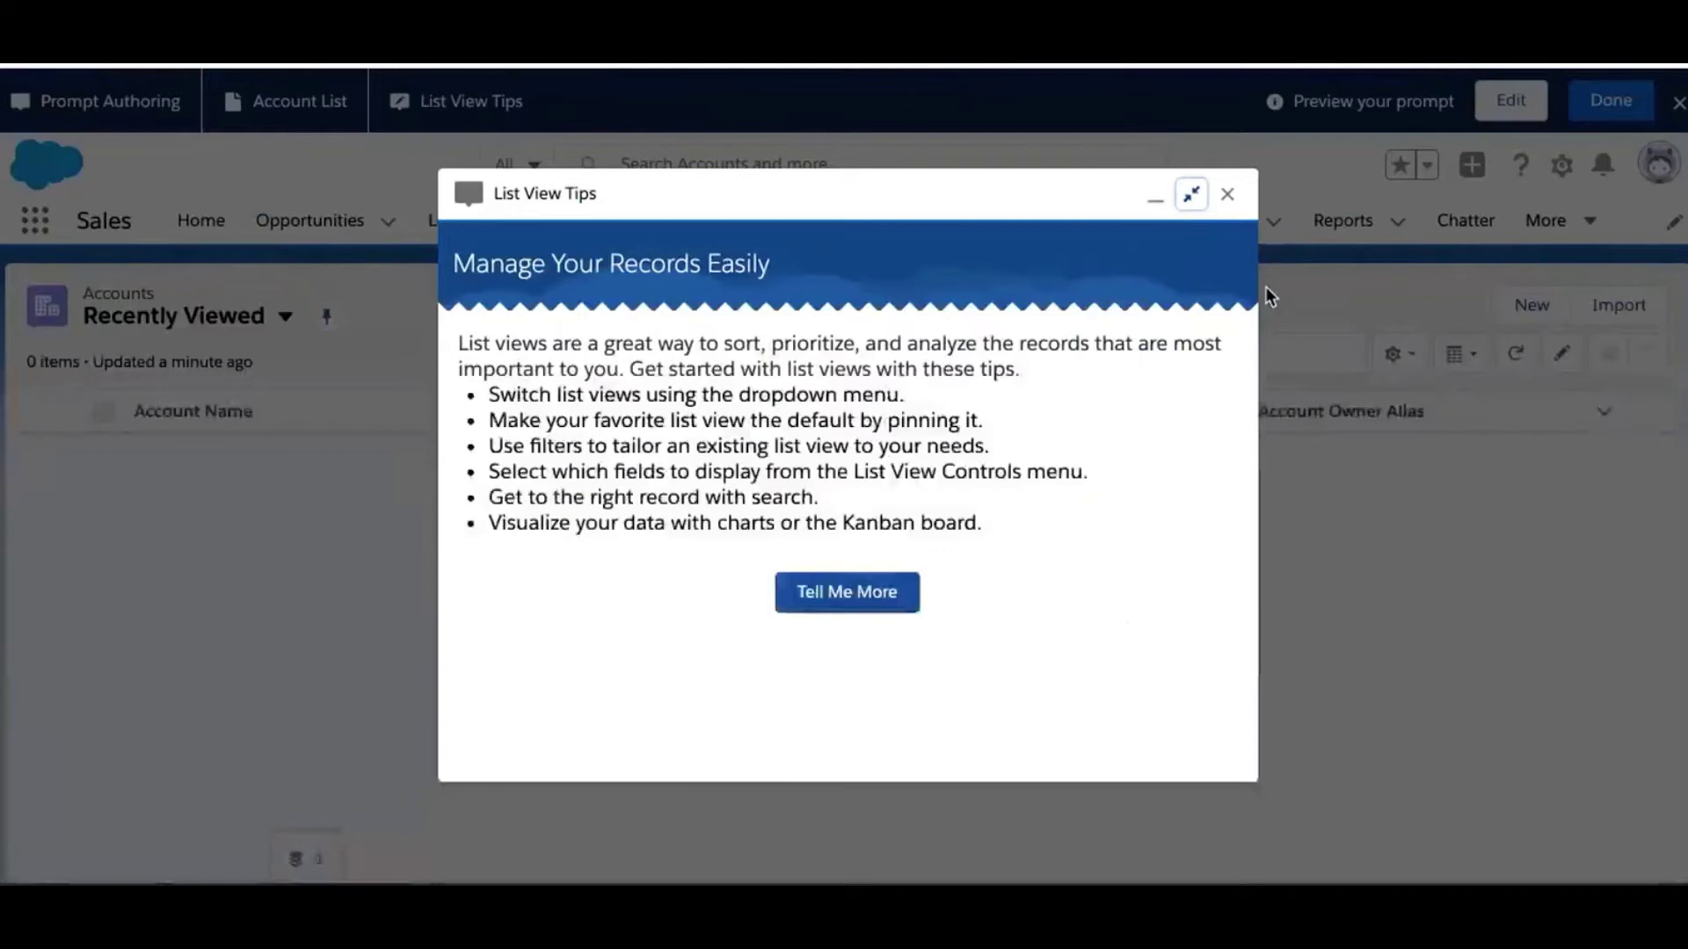
click(1192, 195)
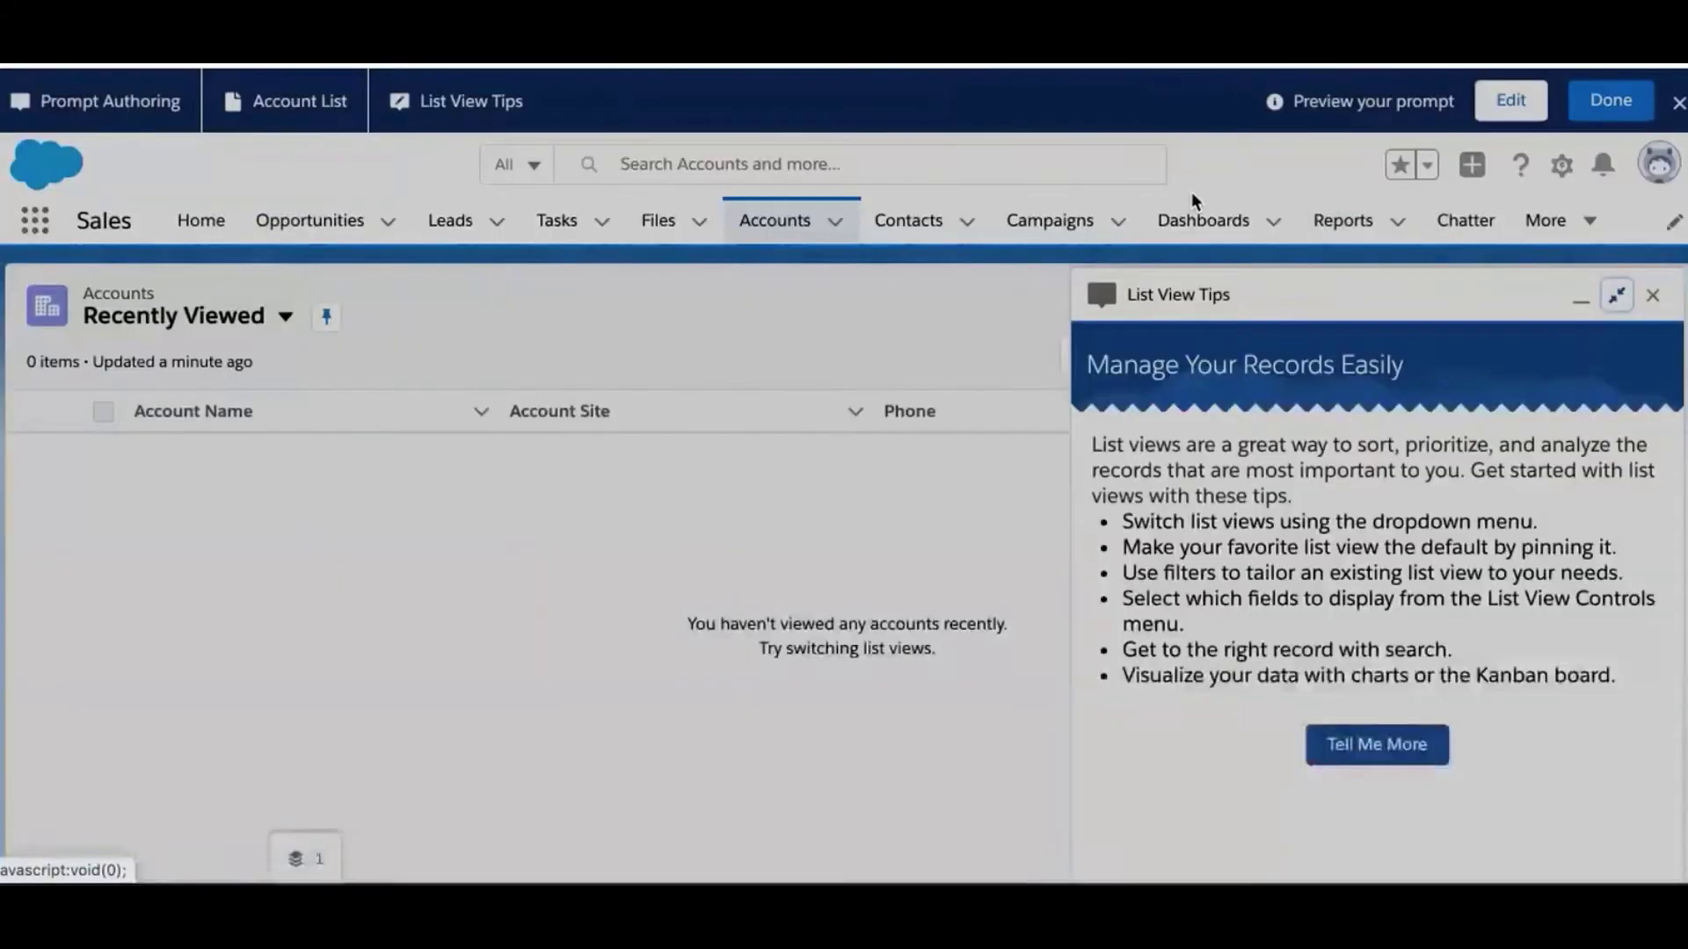
click(1579, 296)
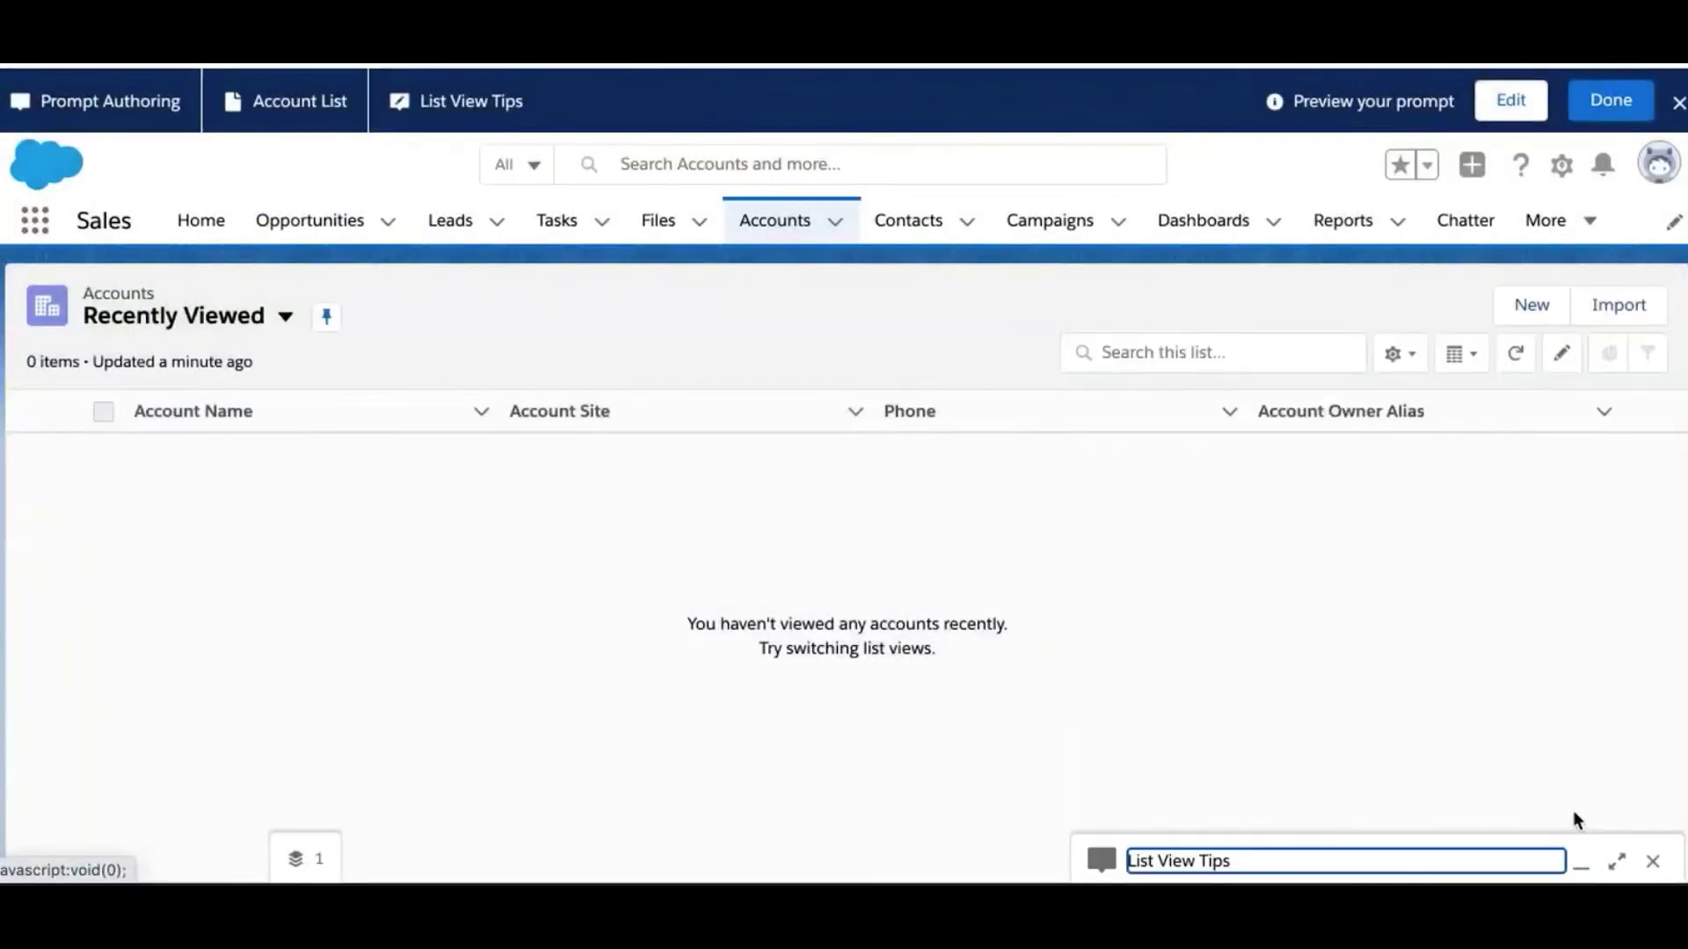
click(1586, 871)
click(1588, 868)
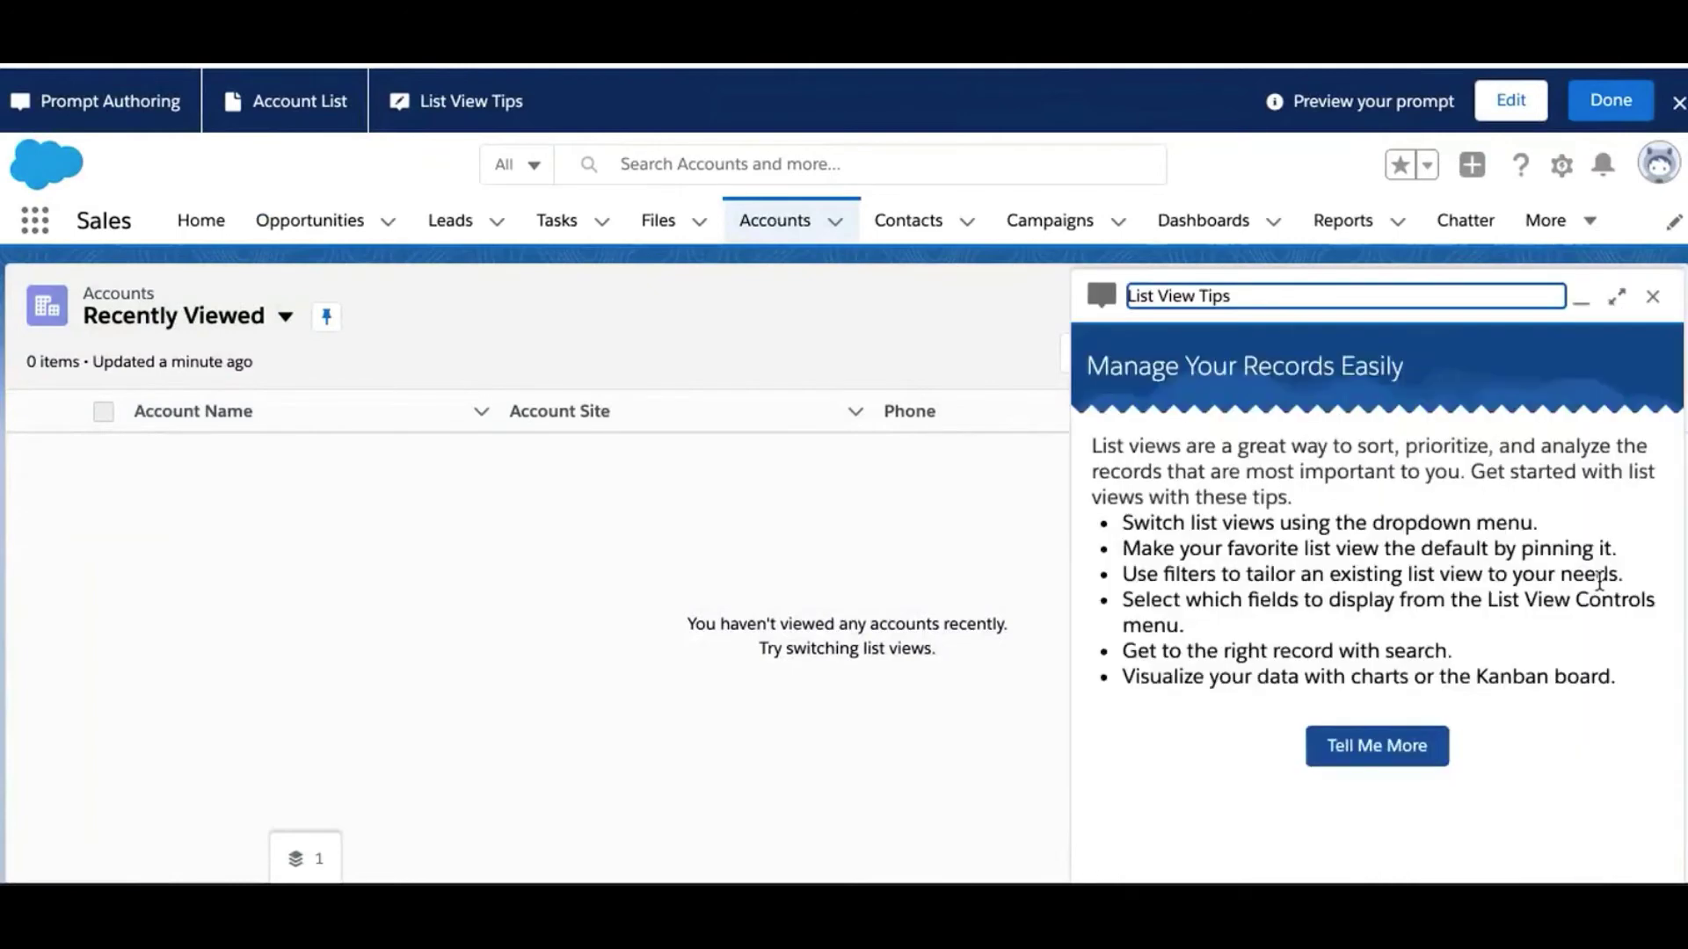
click(1622, 113)
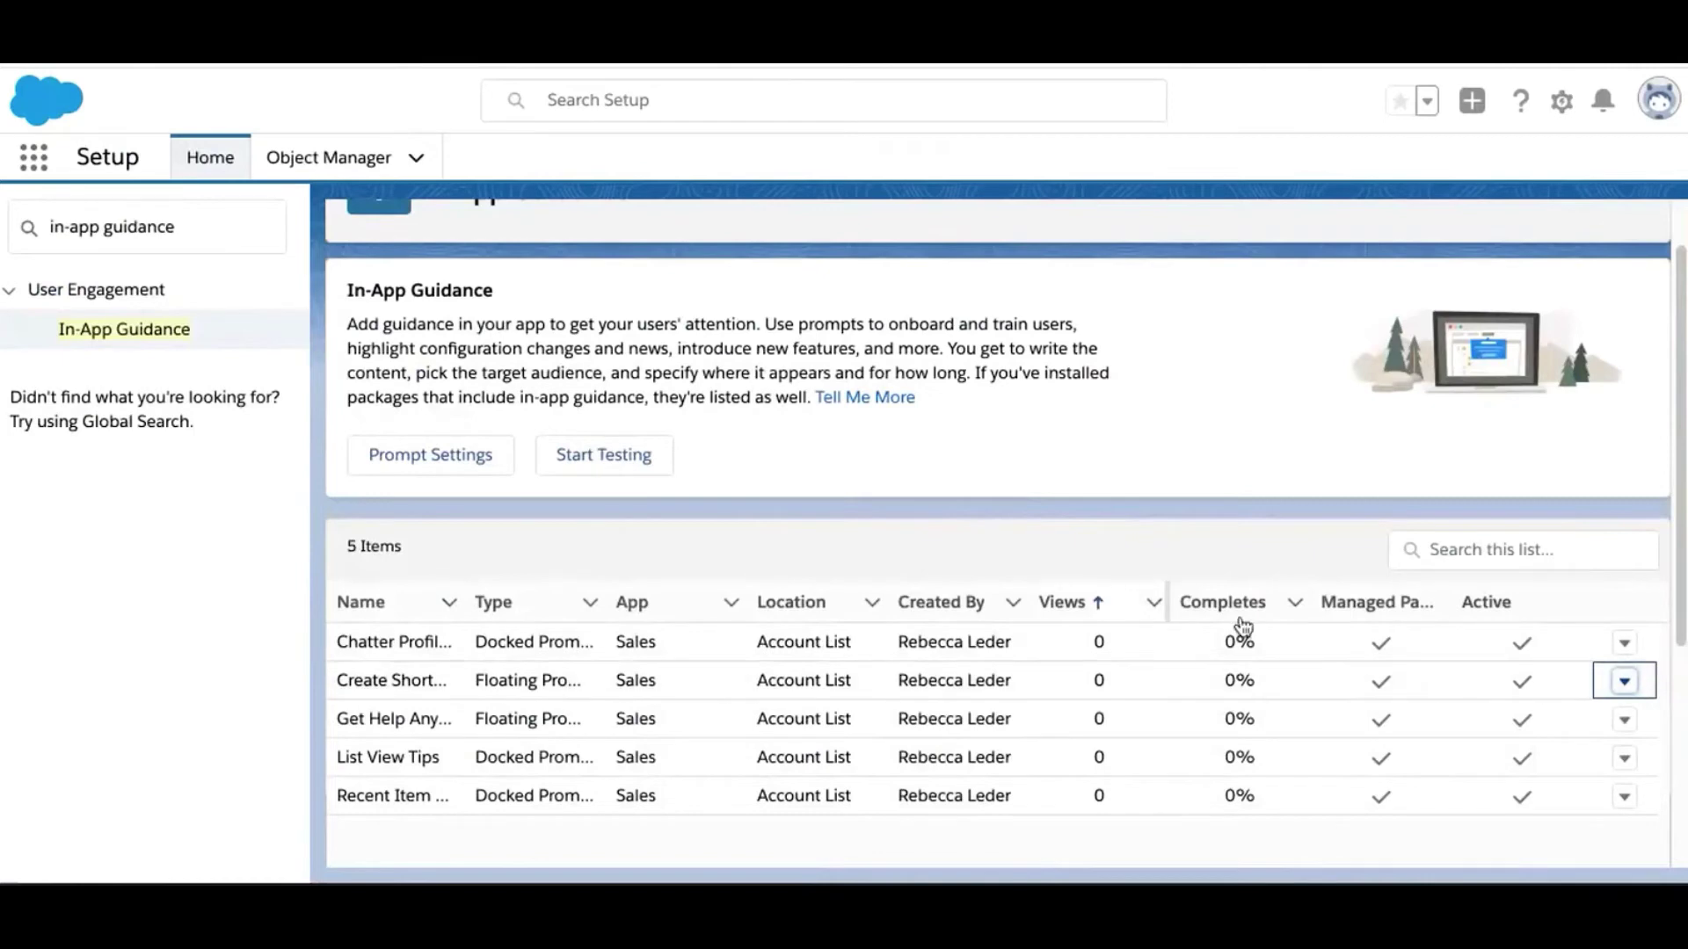
Start a new prompt from In-App Guidance and launch the authoring bar in a new tab
click(1624, 644)
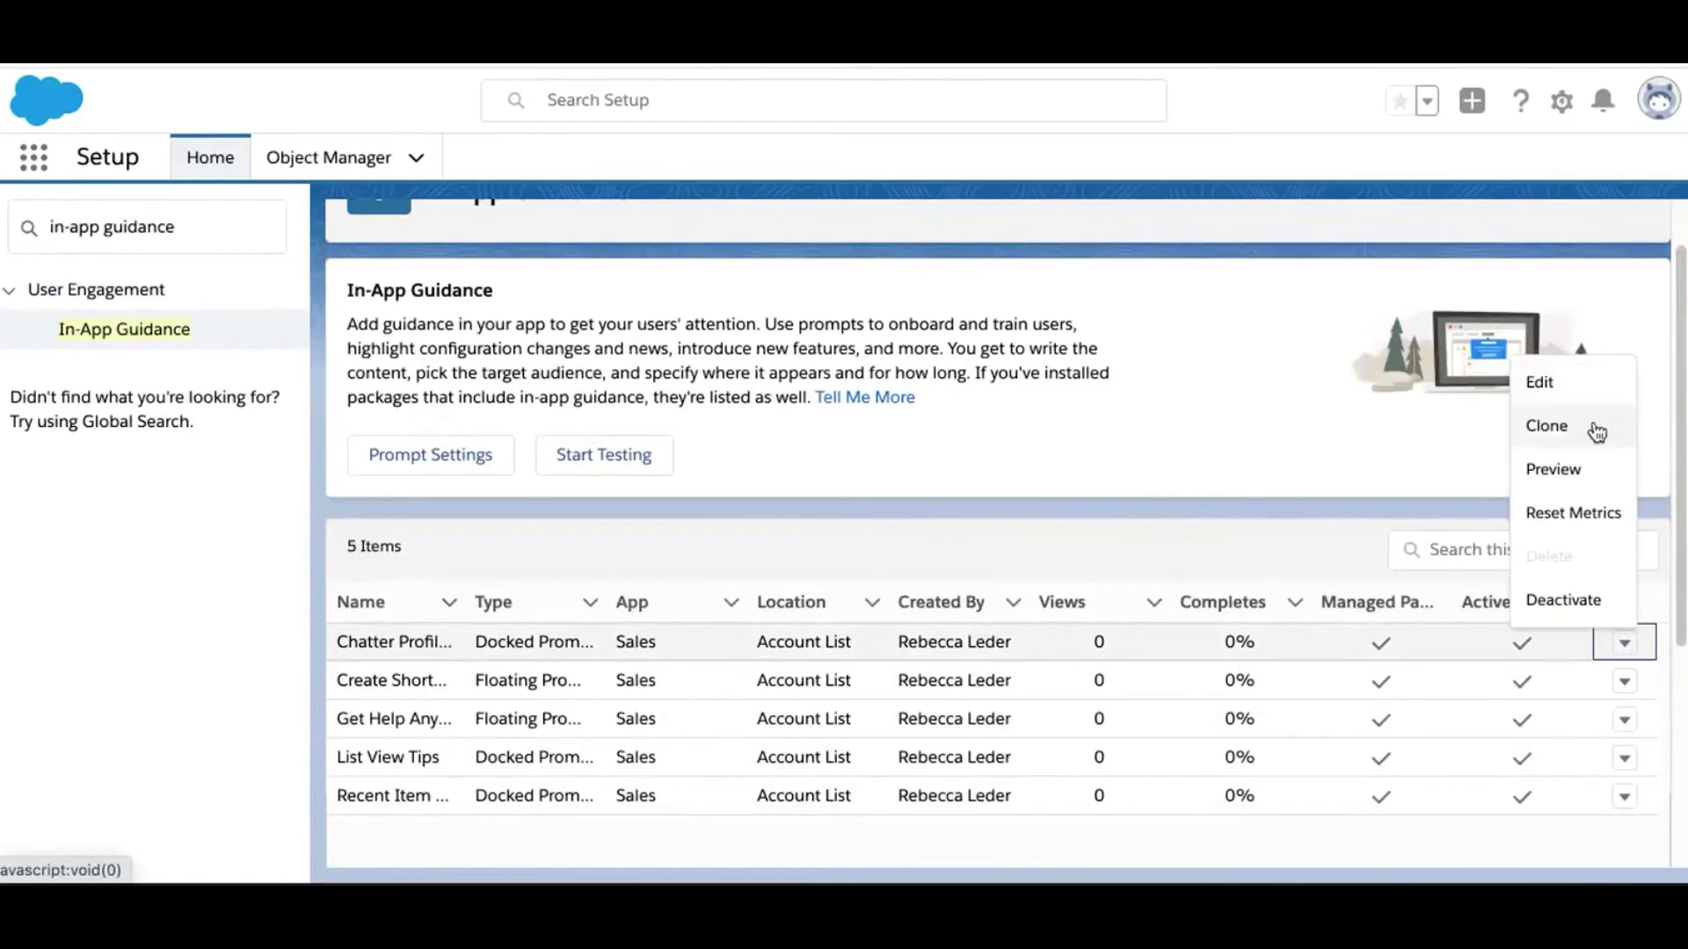
click(1653, 435)
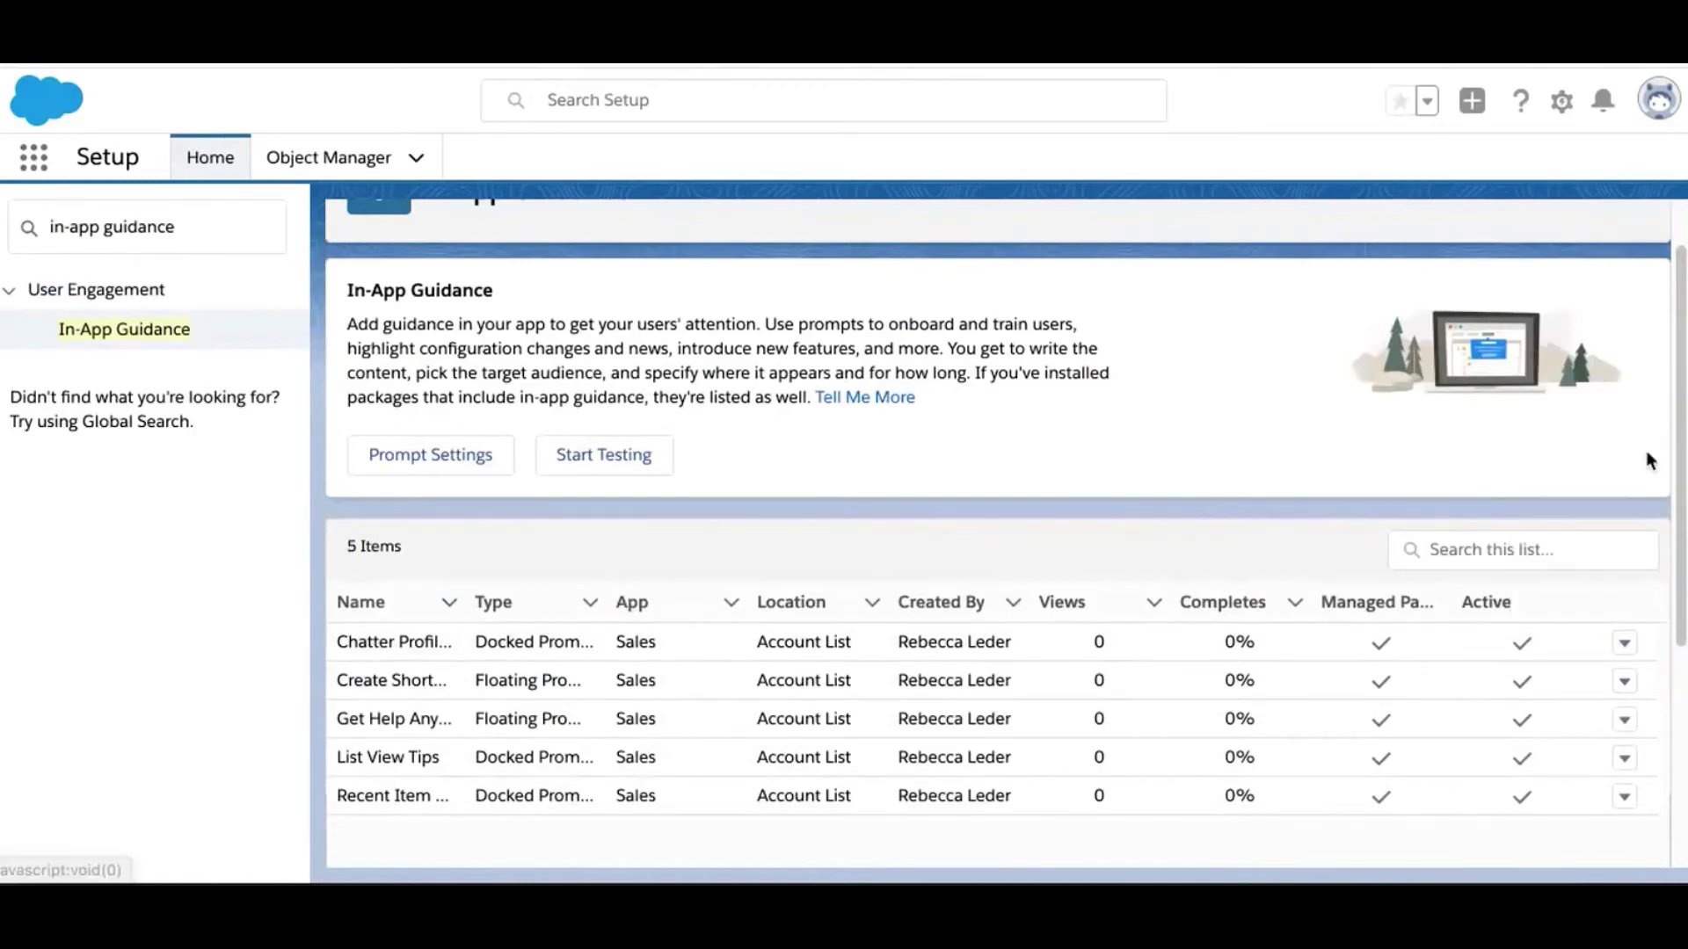
scroll(1645, 450, up, 2)
click(1589, 249)
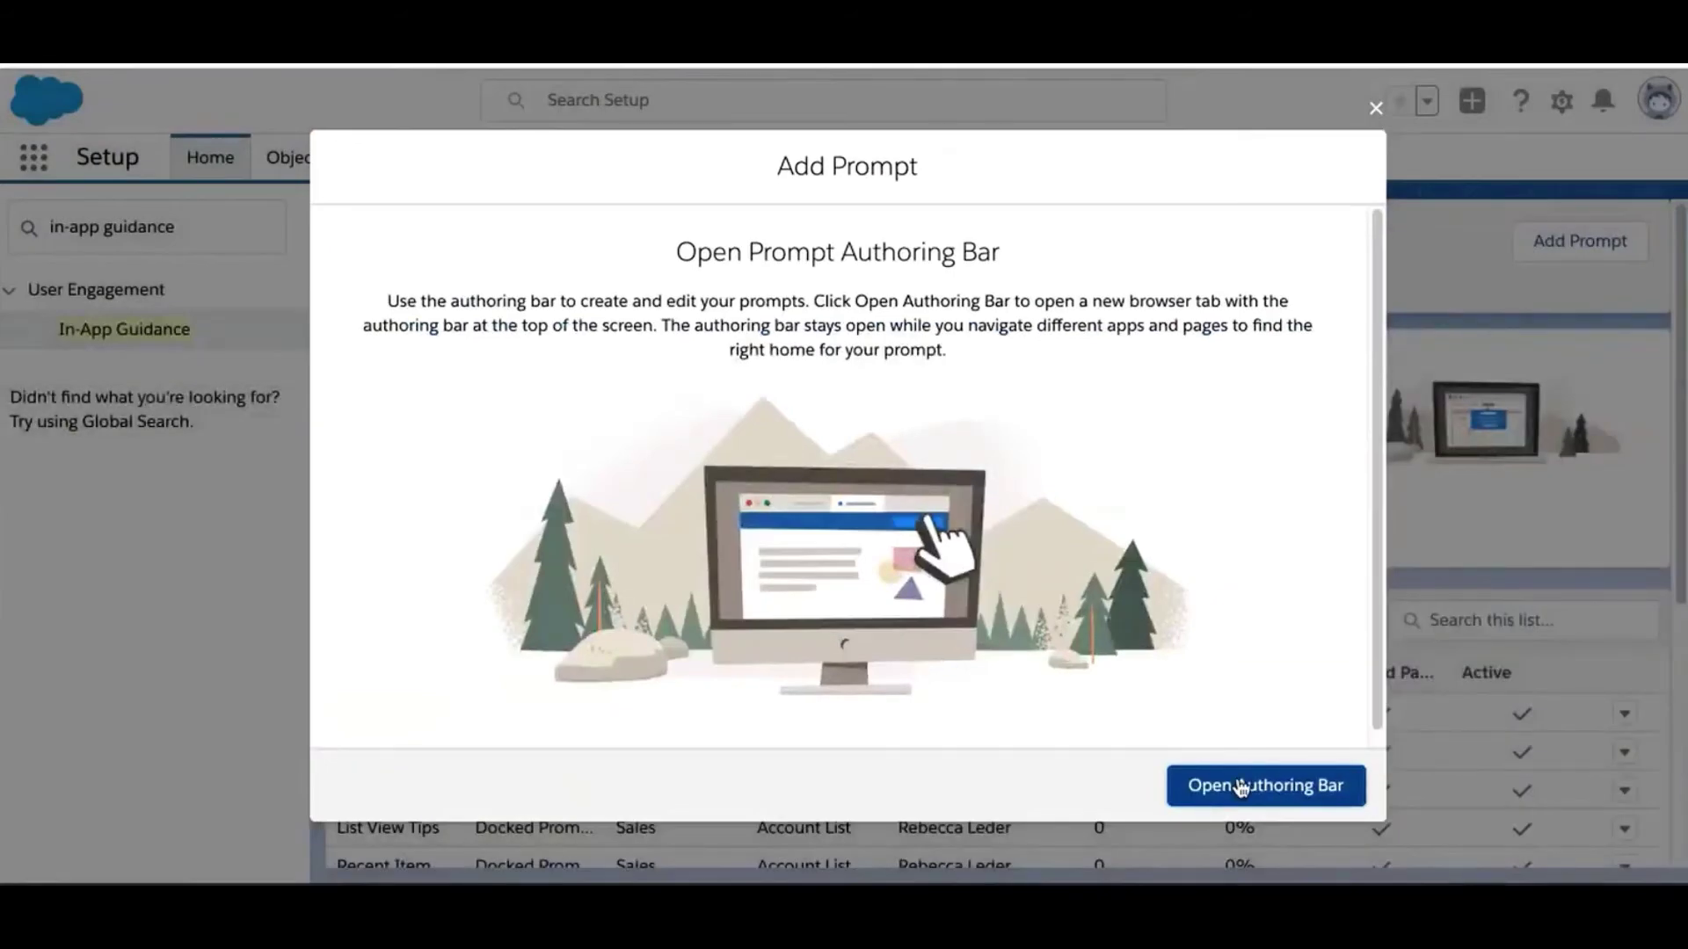
click(1240, 785)
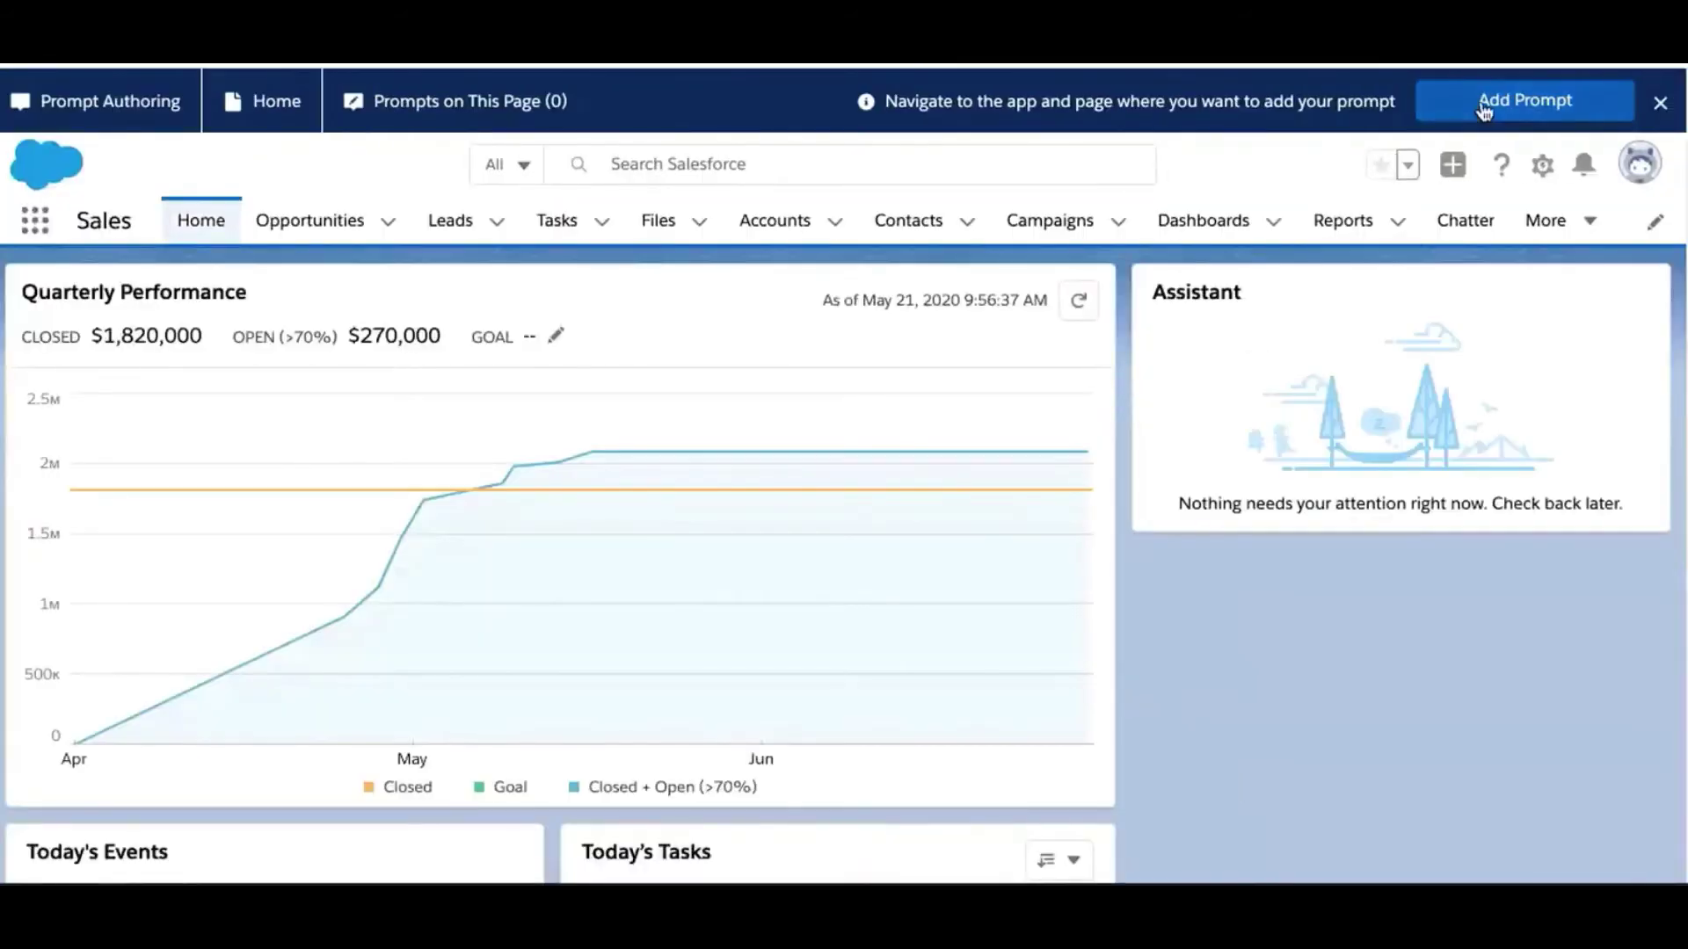
Create a Bottom Center floating prompt with no profile or permission limits, reaching Content
click(1485, 102)
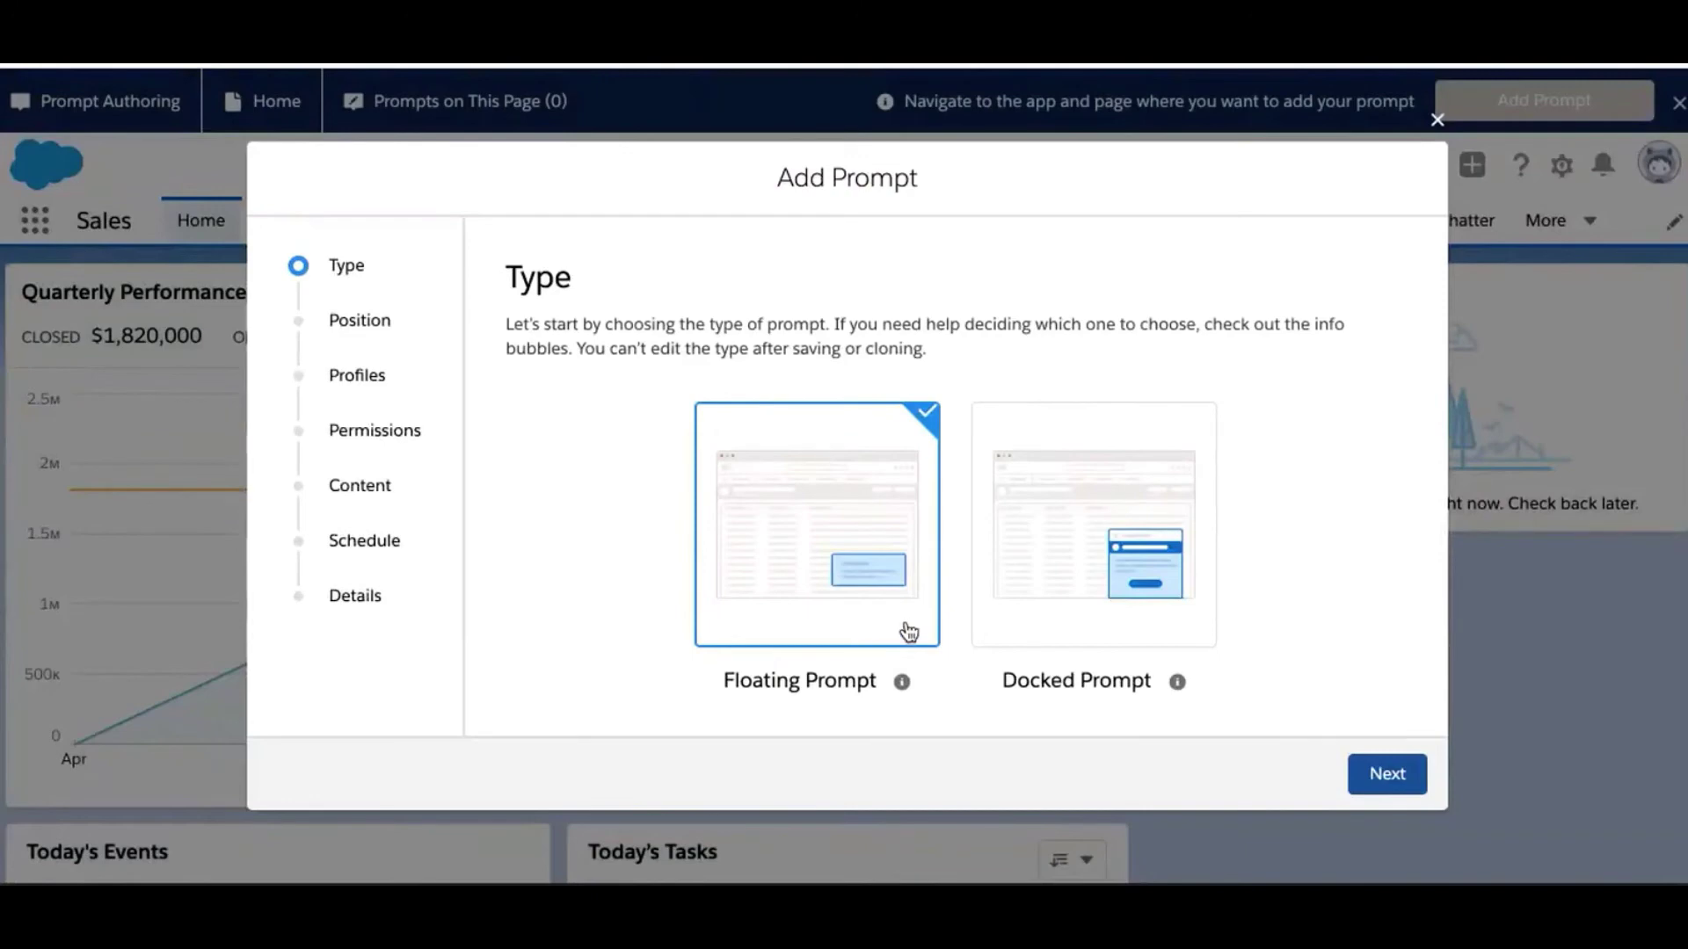
click(1051, 607)
click(1386, 774)
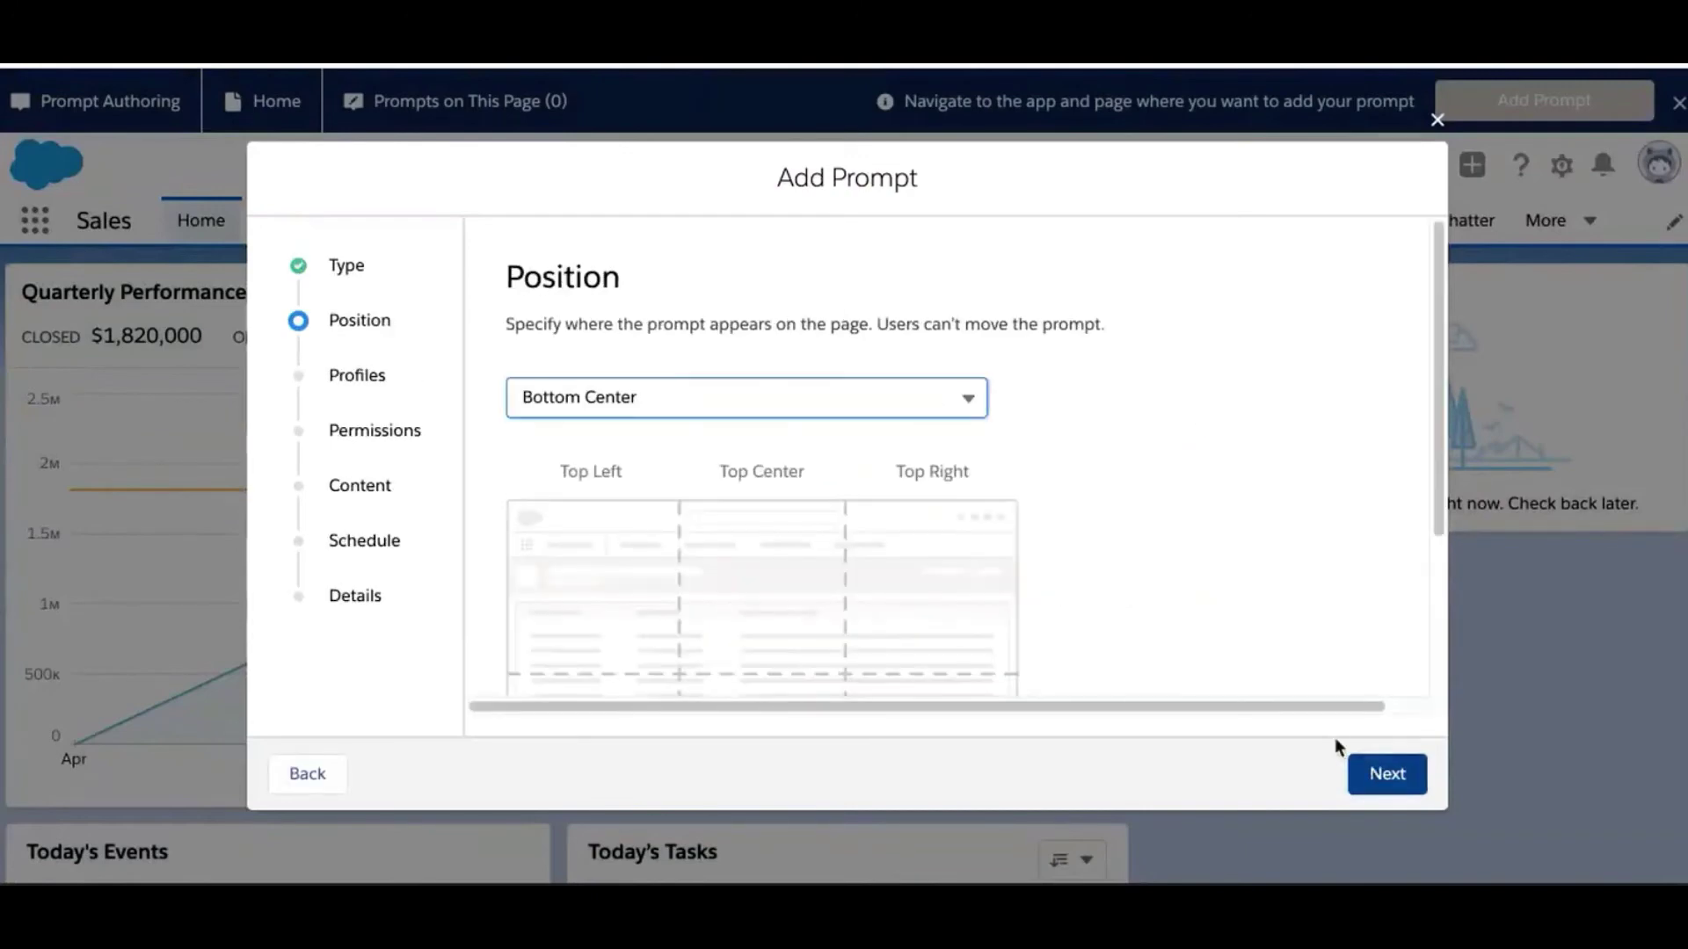
click(967, 401)
click(1387, 773)
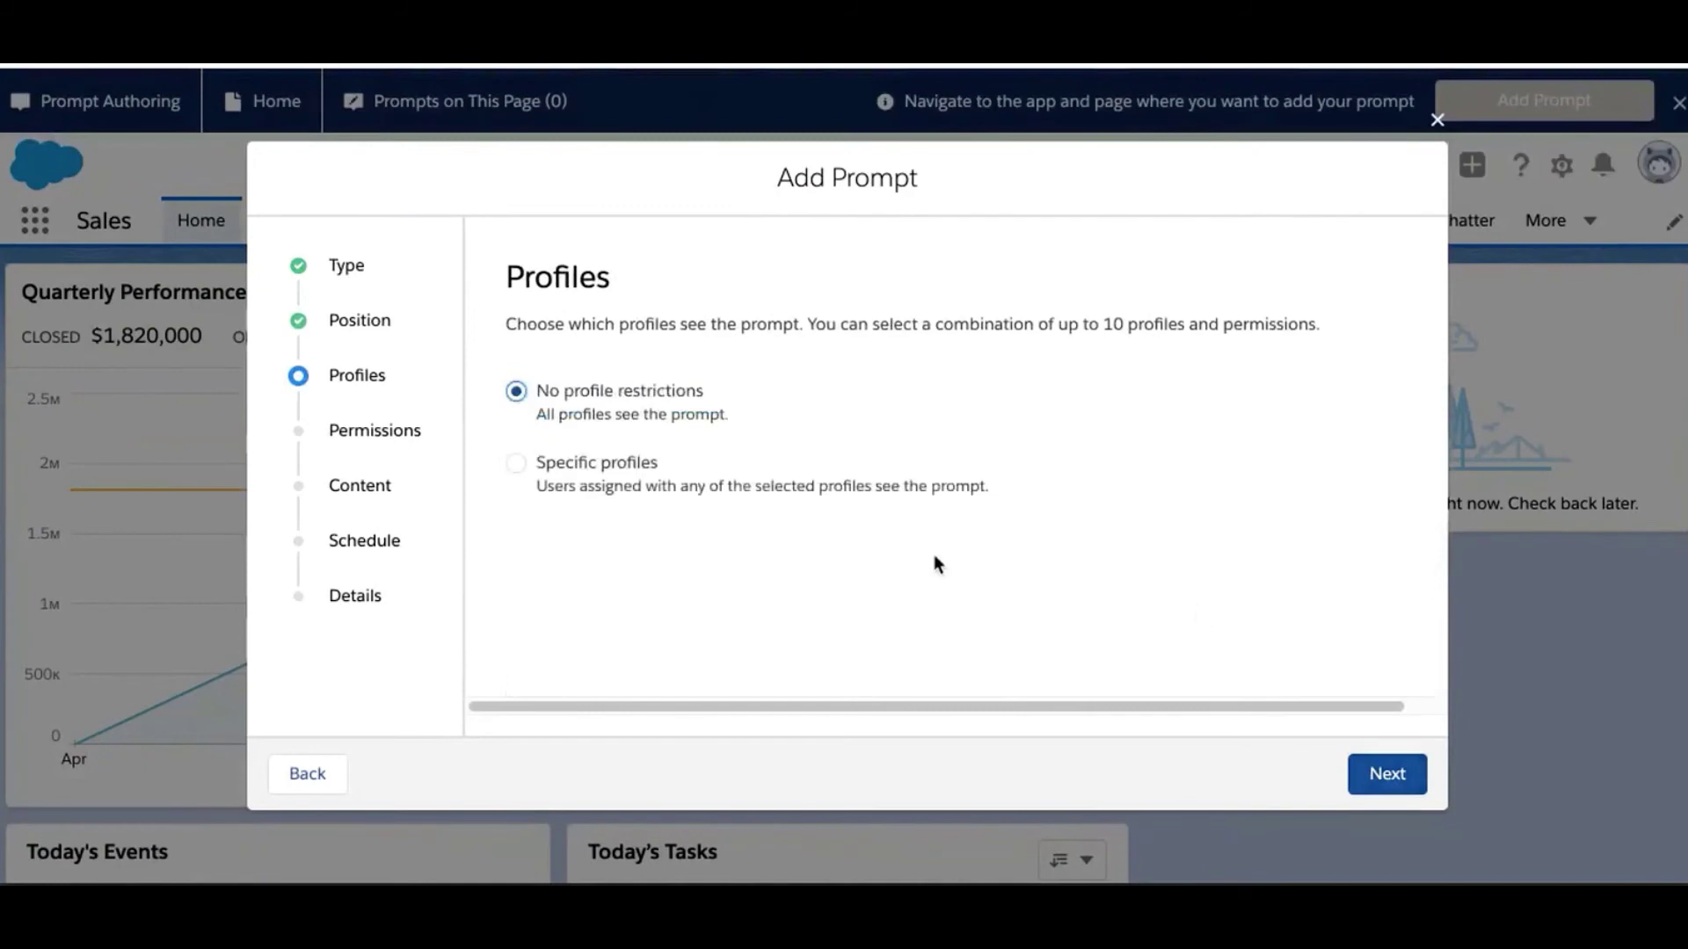
click(1389, 771)
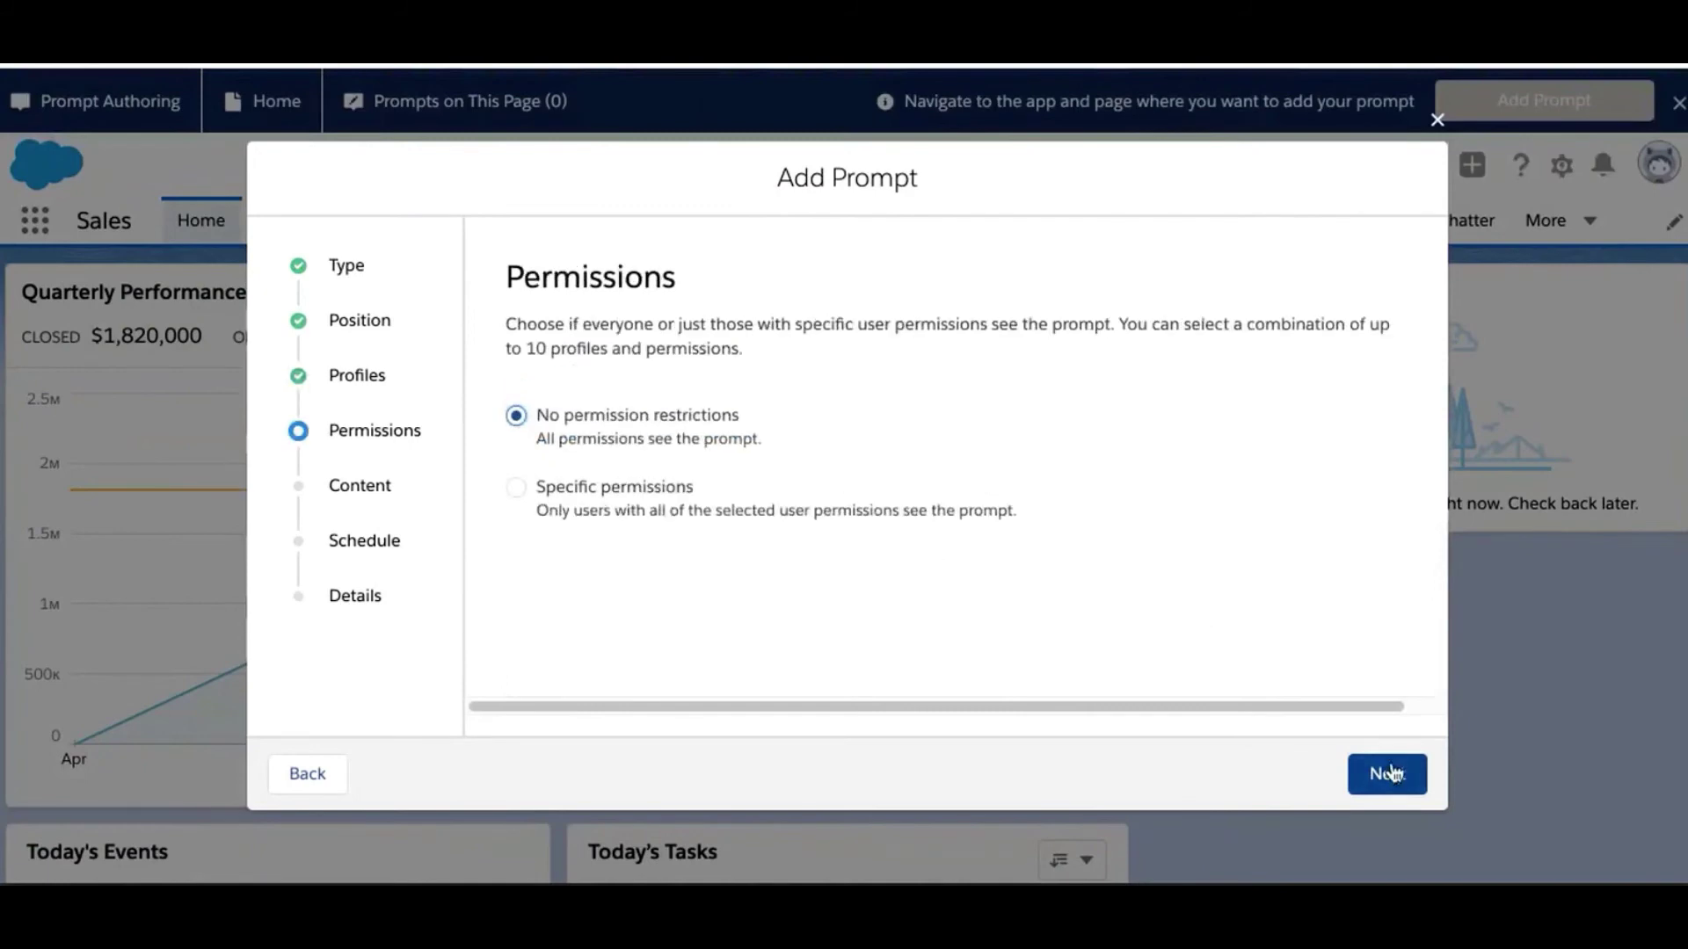
click(1390, 773)
scroll(1369, 671, down, 4)
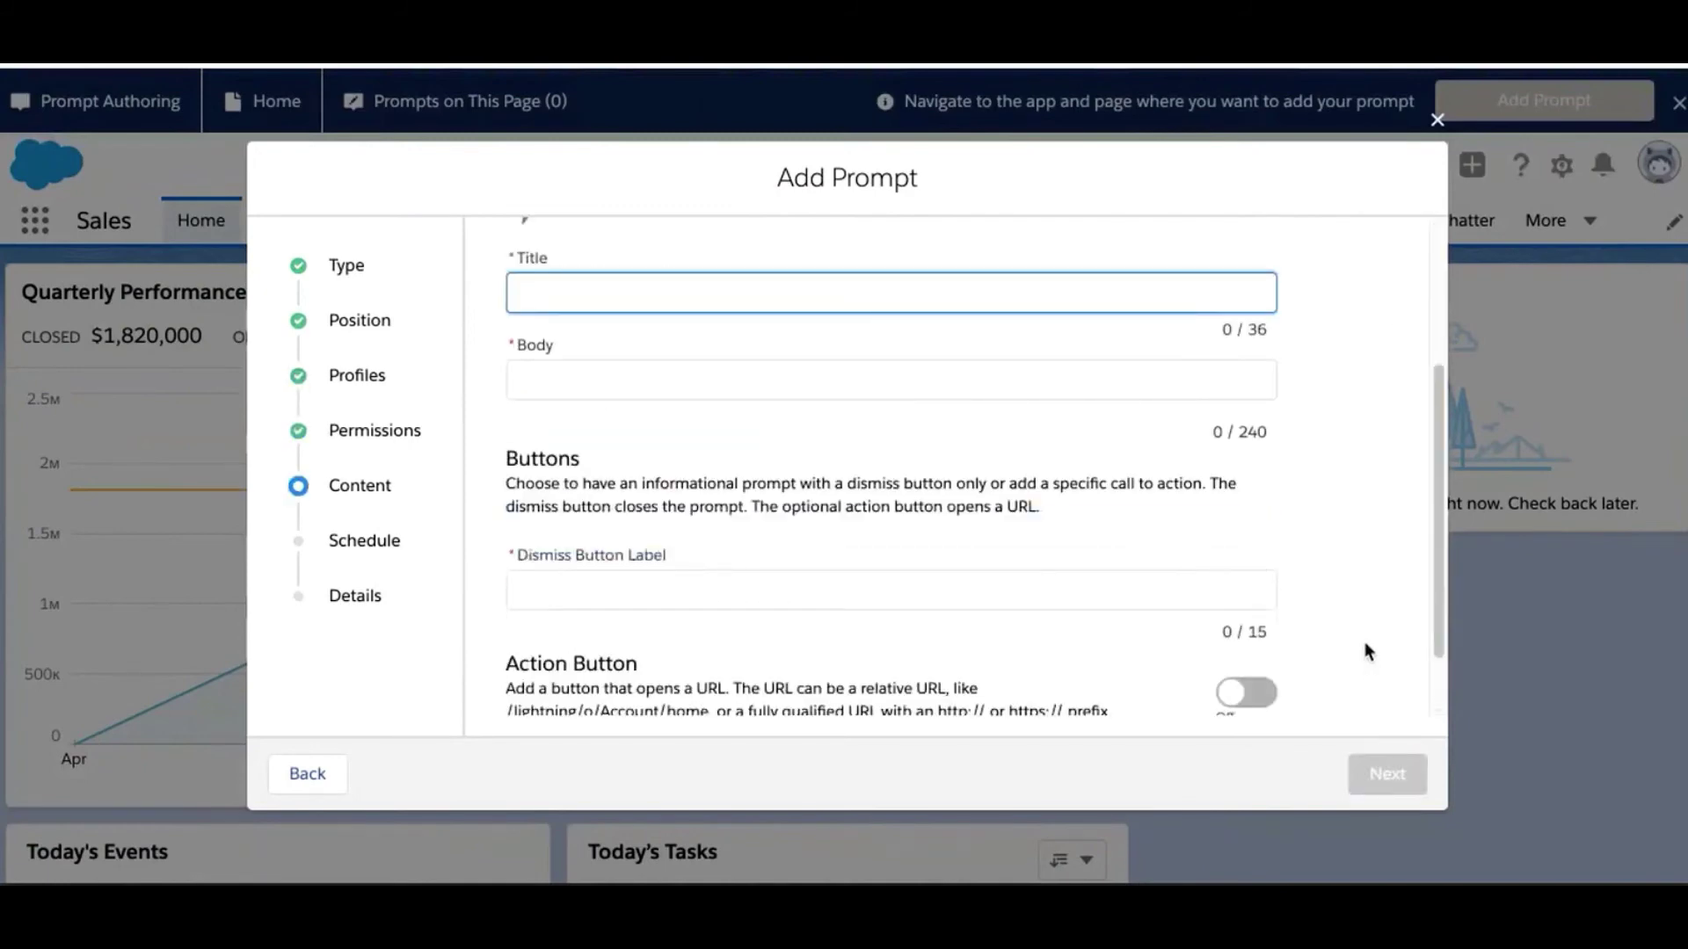
scroll(1364, 651, up, 4)
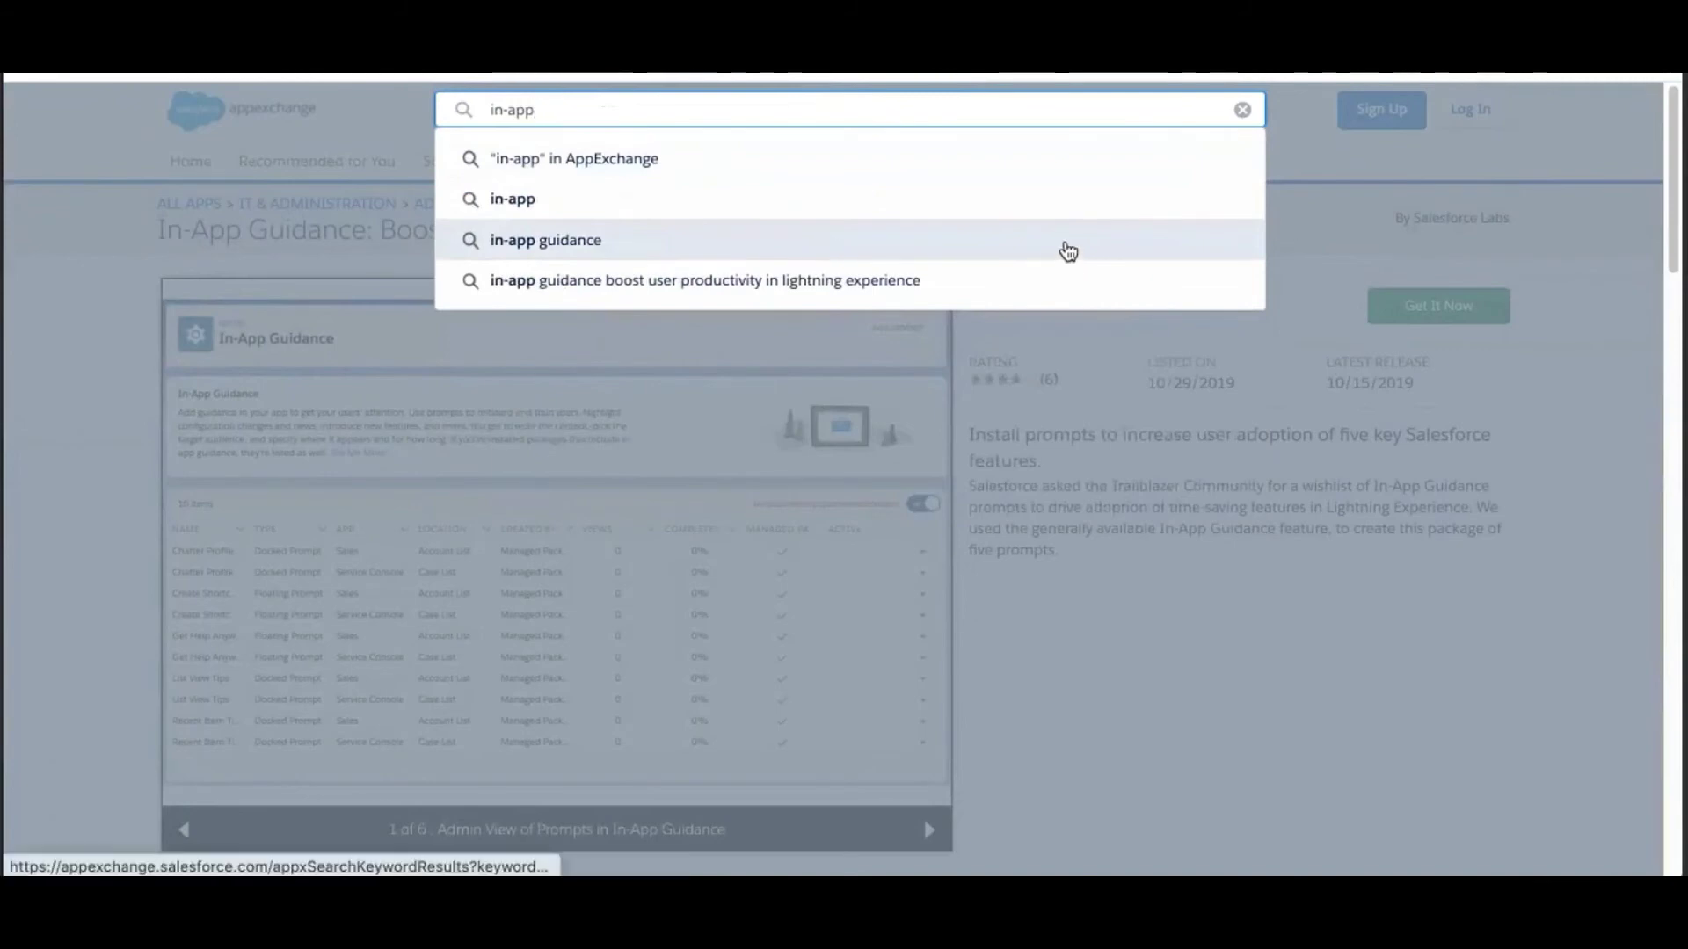
Dismiss the AppExchange search suggestions to reveal the In-App Guidance listing
key(Escape)
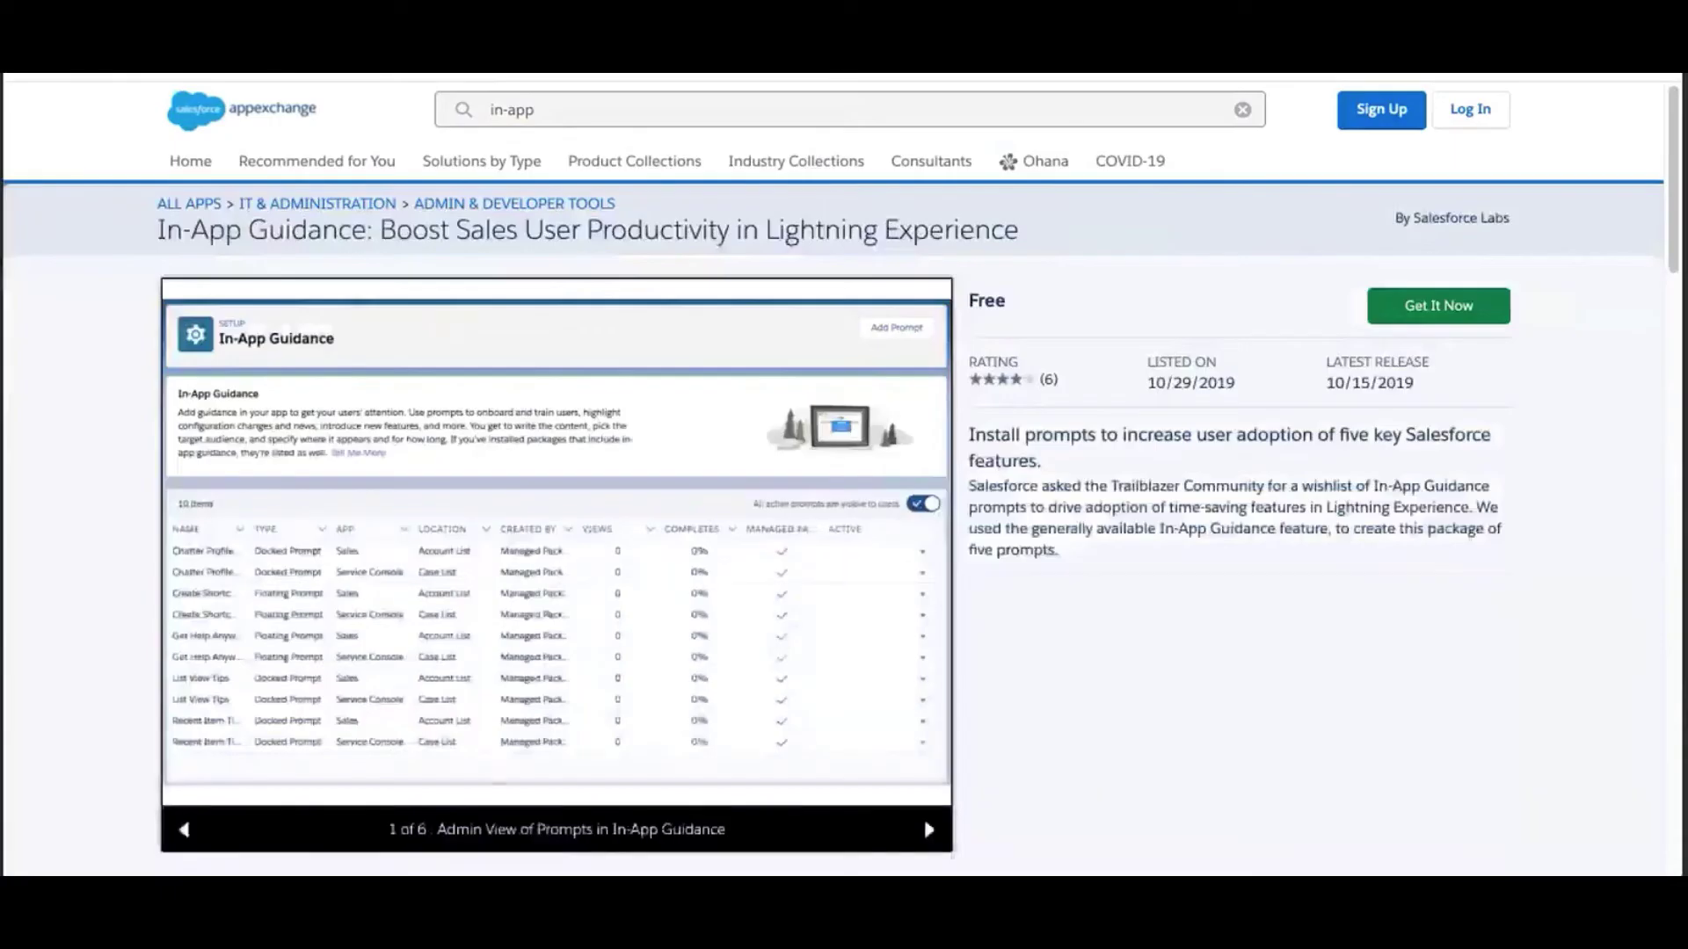